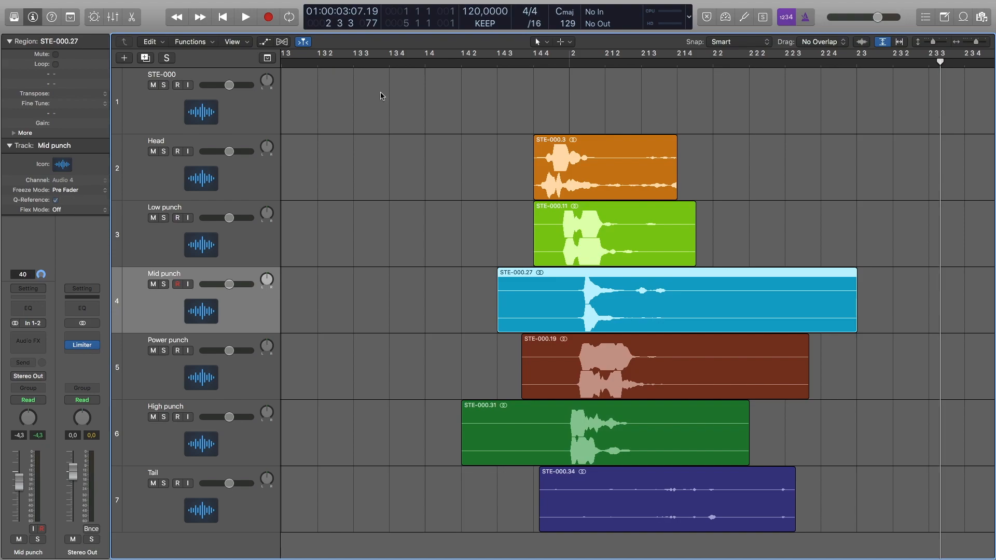
# Play back all the punch layers together from before the first region, and stop playback after the last one ends
pyautogui.scroll(-1, 510, 159)
pyautogui.scroll(1, 511, 158)
pyautogui.click(389, 64)
pyautogui.press('space')
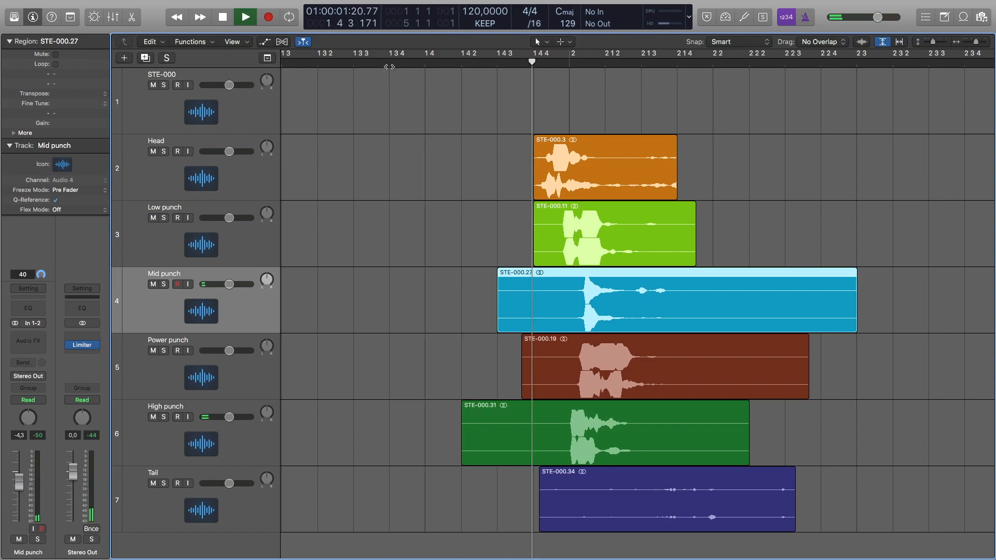
pyautogui.press('space')
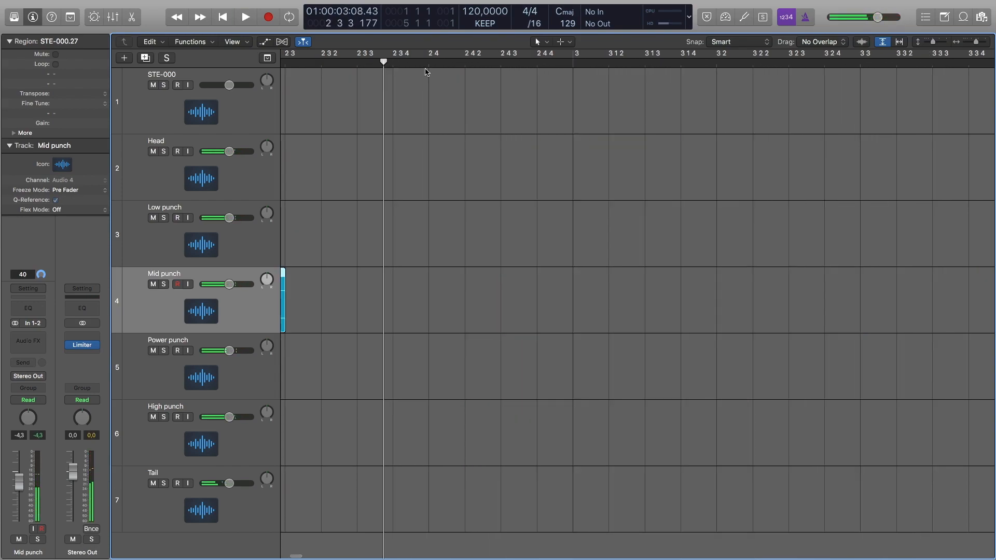
# Solo the Head track, play its region from just before beat 2, and switch the solo off again
pyautogui.hscroll(-15, 598, 220)
pyautogui.press('super+Left')
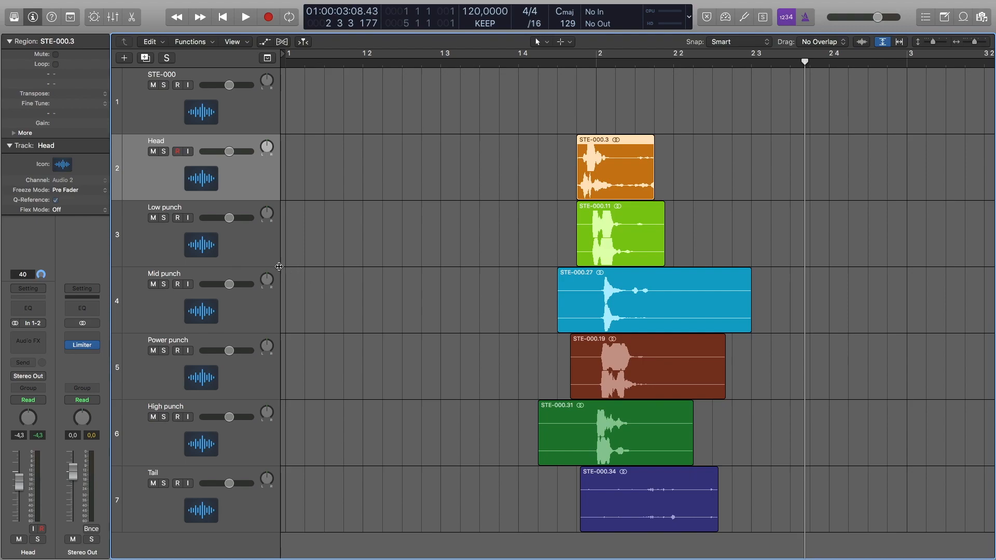
pyautogui.moveTo(263, 537)
pyautogui.press('s')
pyautogui.click(543, 61)
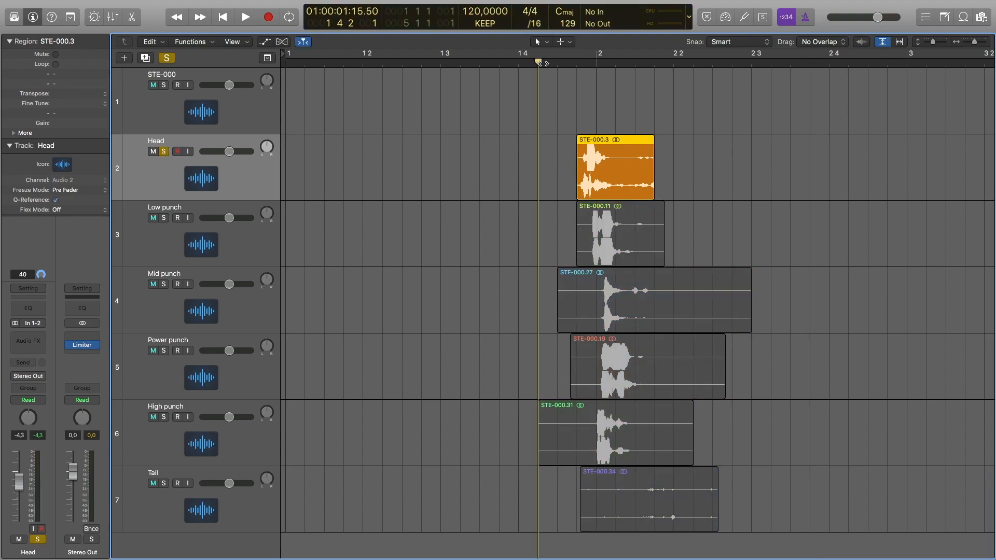
pyautogui.press('space')
pyautogui.press('s')
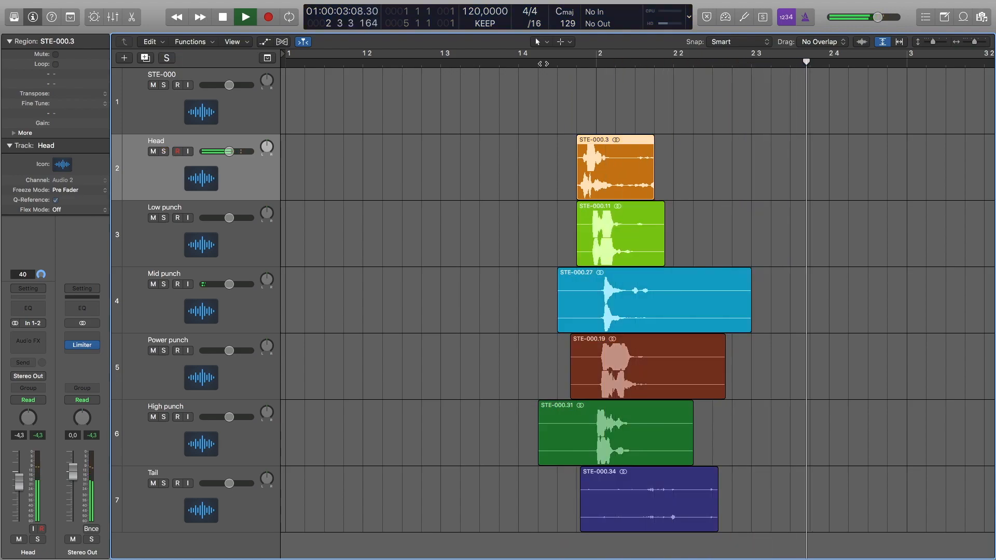
pyautogui.press('space')
# Audition the Low punch track in solo from just before beat 1 4, and unsolo it after playback
pyautogui.click(509, 63)
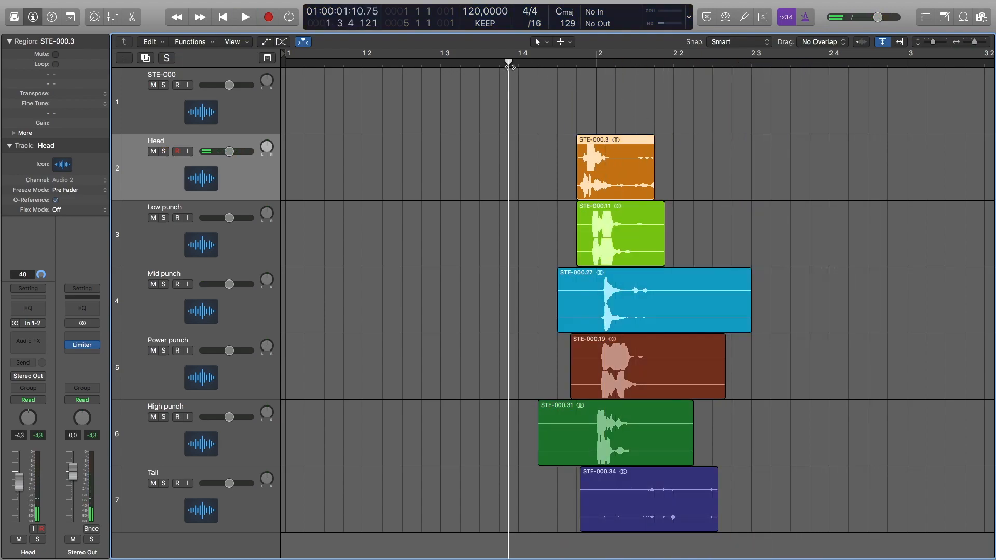
pyautogui.click(237, 243)
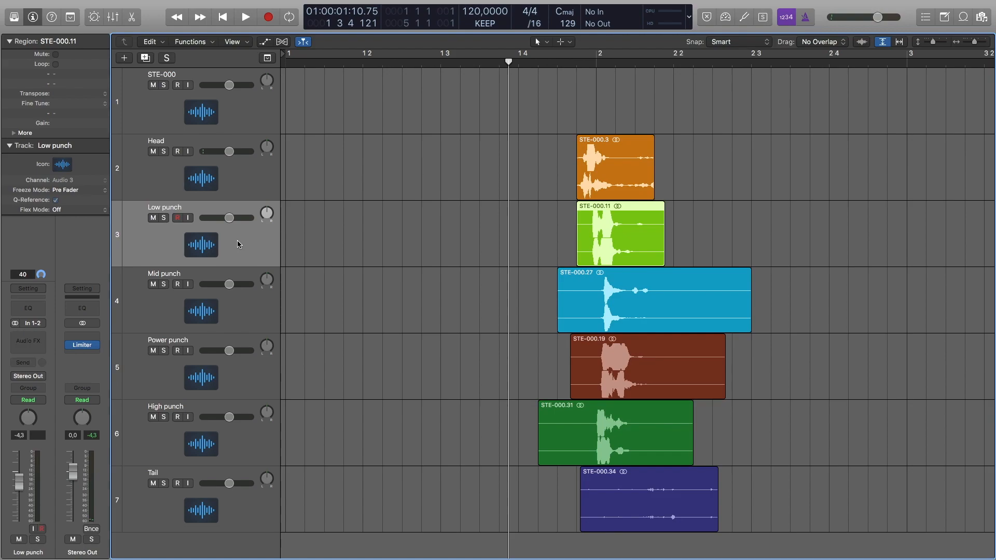
pyautogui.press('s')
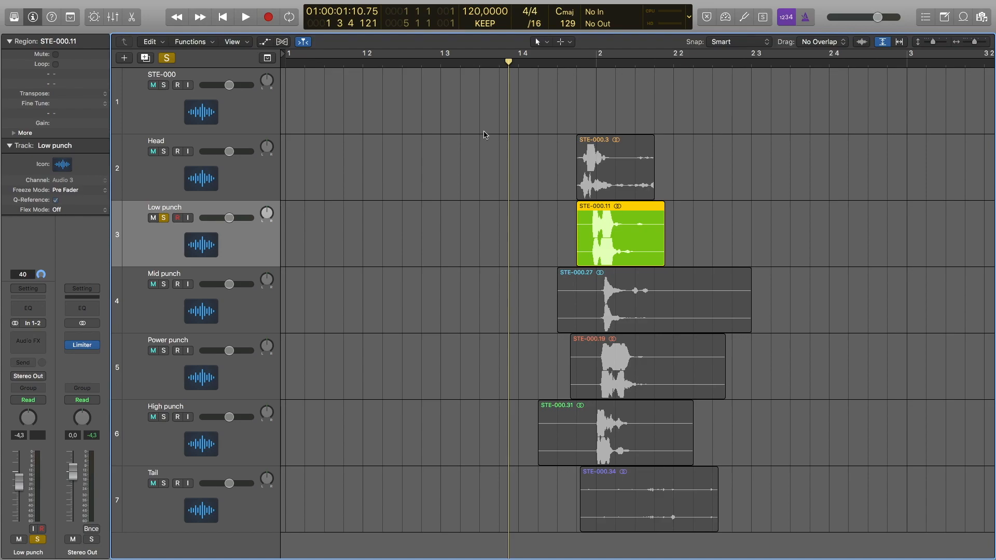
pyautogui.press('space')
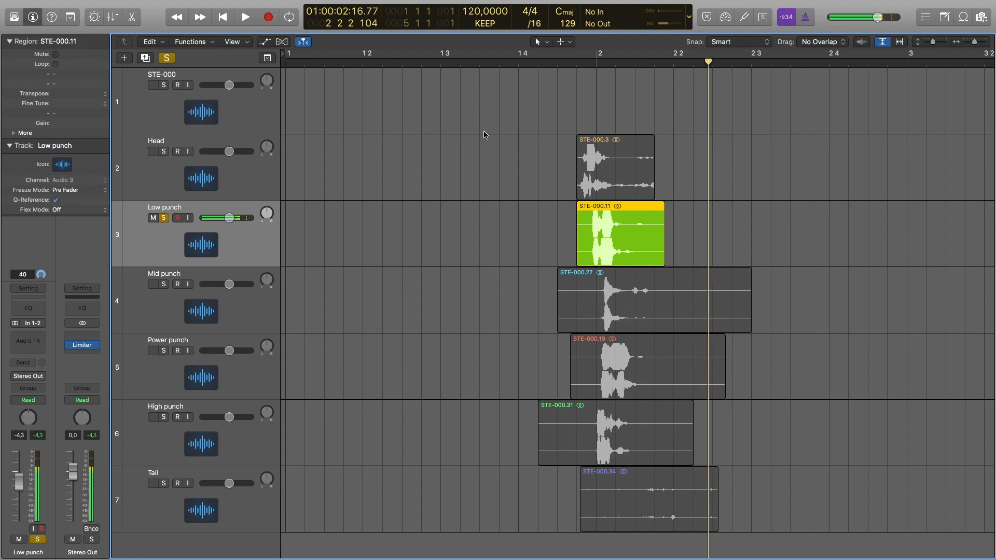
pyautogui.press('s')
# Audition the Mid punch track in solo from just before beat 1 4, and unsolo it after playback
pyautogui.moveTo(257, 333); pyautogui.dragTo(258, 330)
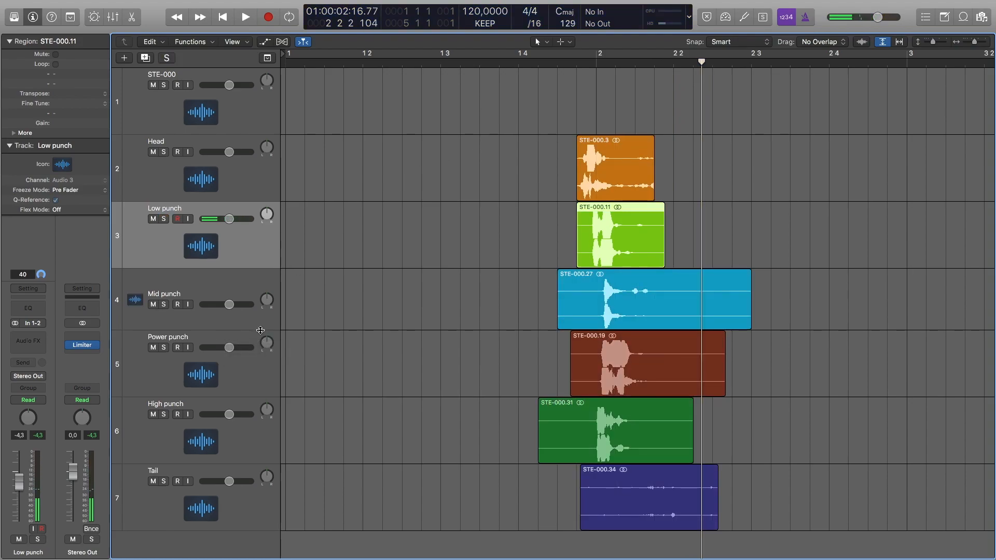
pyautogui.click(247, 317)
pyautogui.scroll(-1, 378, 264)
pyautogui.scroll(1, 378, 264)
pyautogui.press('s')
pyautogui.click(517, 64)
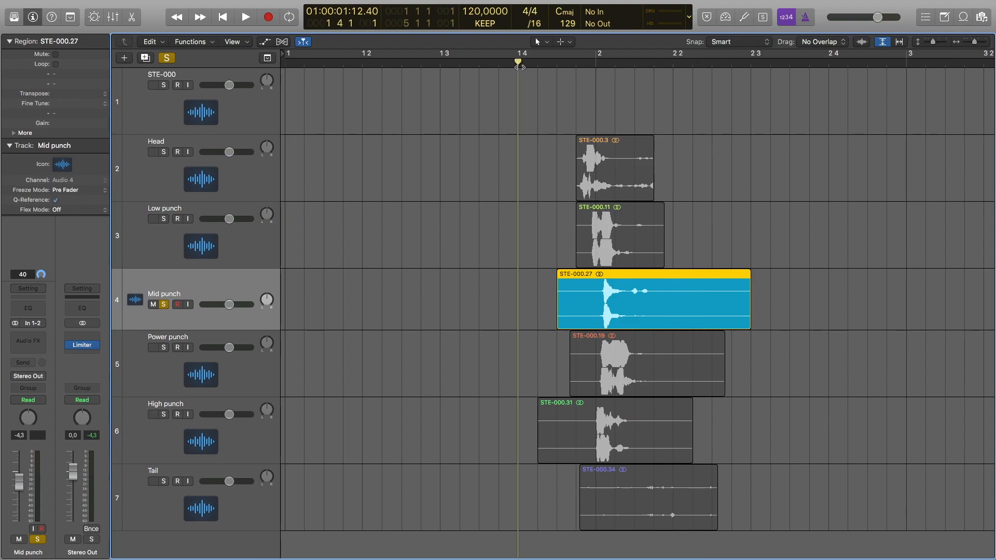
pyautogui.press('space')
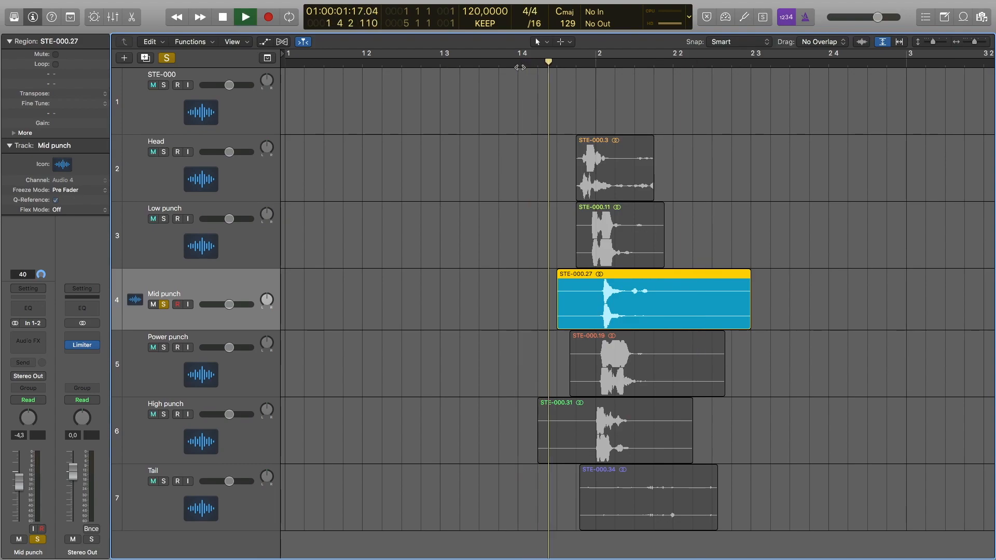
pyautogui.press('space')
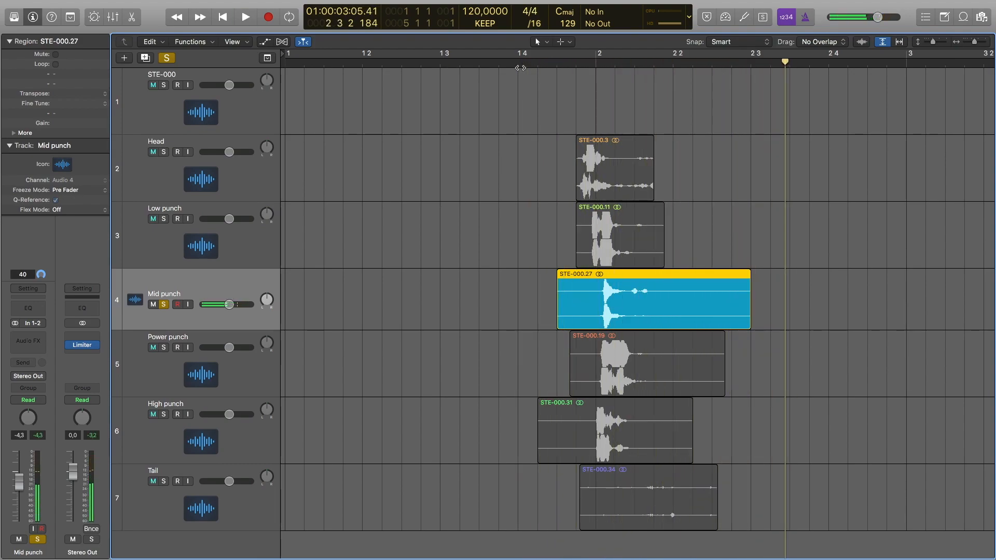
pyautogui.press('s')
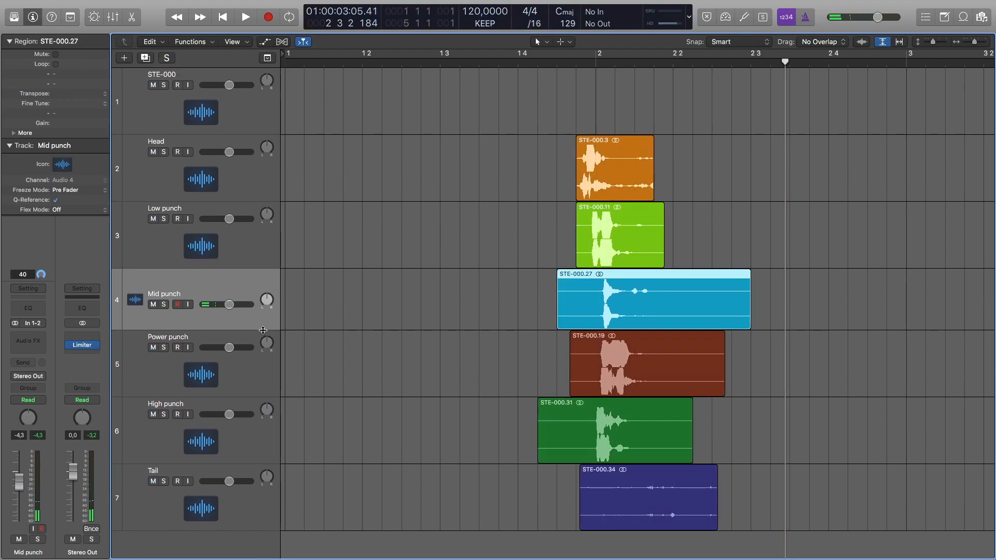
# Listen to the Power punch track on its own from between beats 1 2 and 1 3, and unsolo it
pyautogui.click(260, 371)
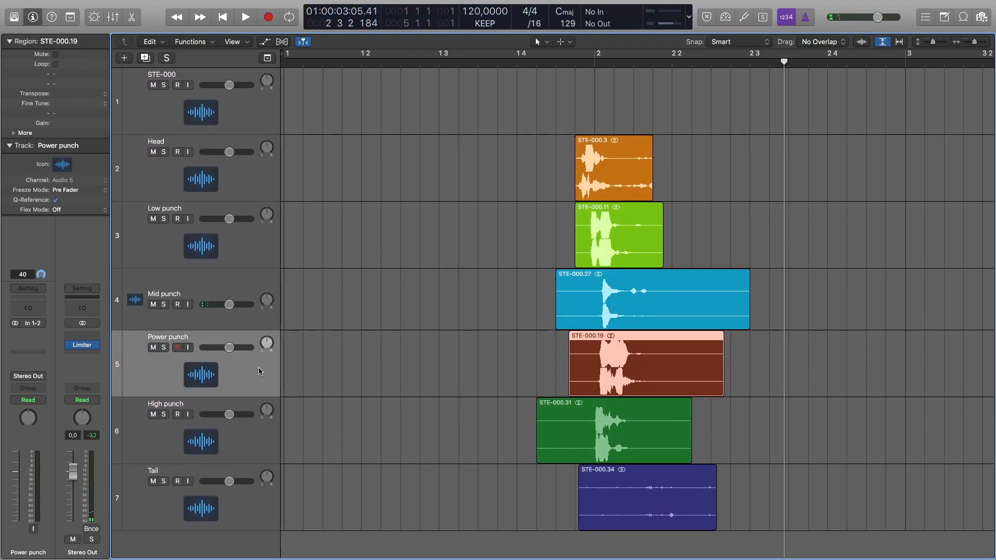
pyautogui.click(512, 65)
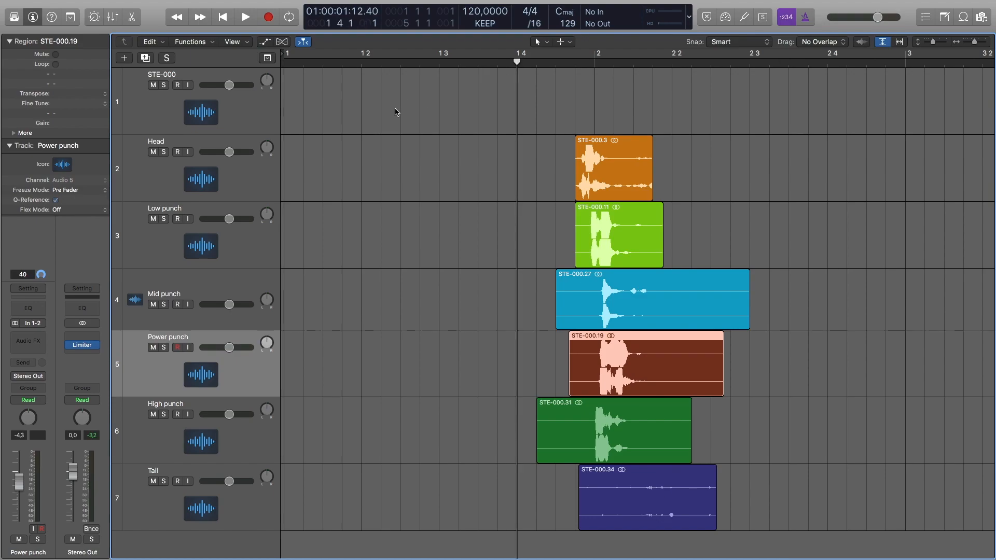
pyautogui.click(415, 66)
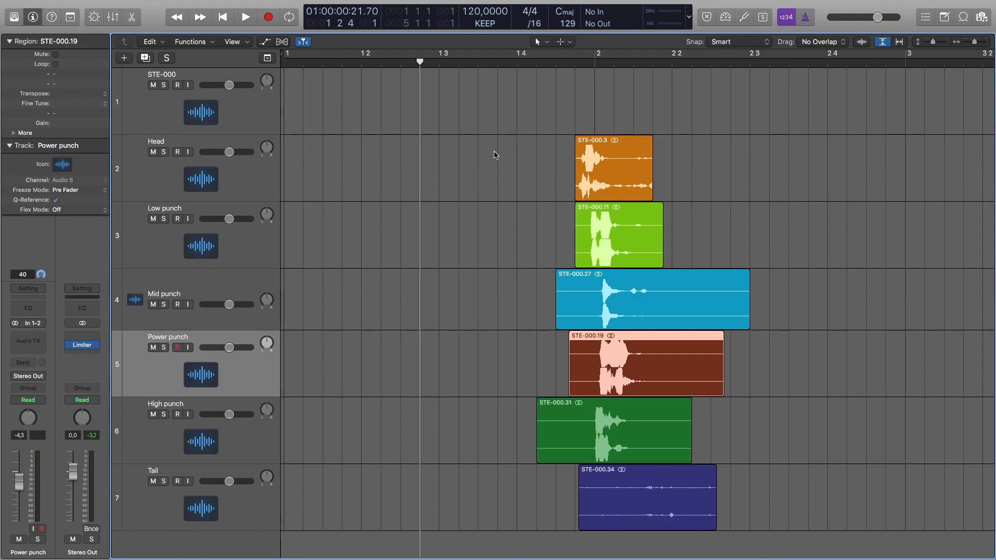
pyautogui.press('s')
pyautogui.hscroll(2, 494, 155)
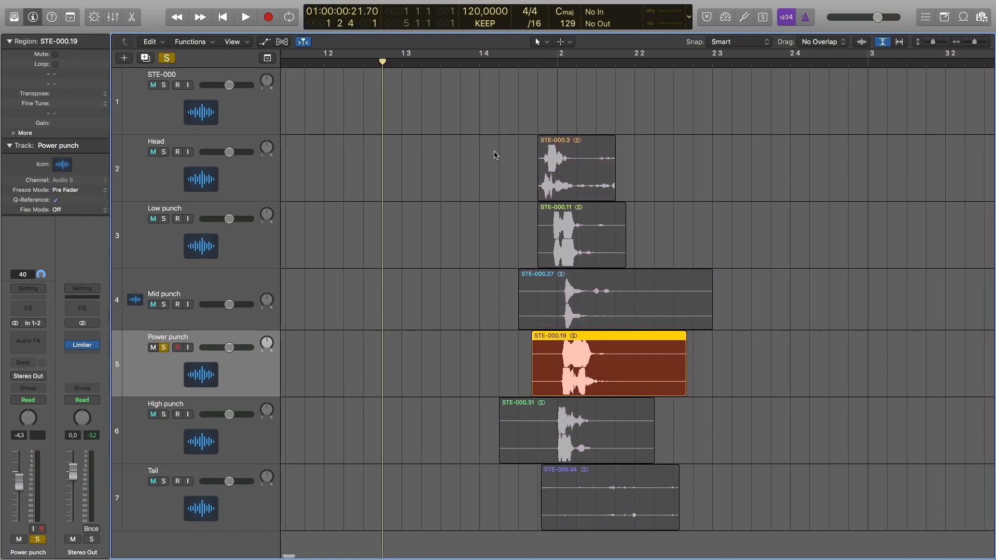
pyautogui.hscroll(-2, 494, 155)
pyautogui.press('space')
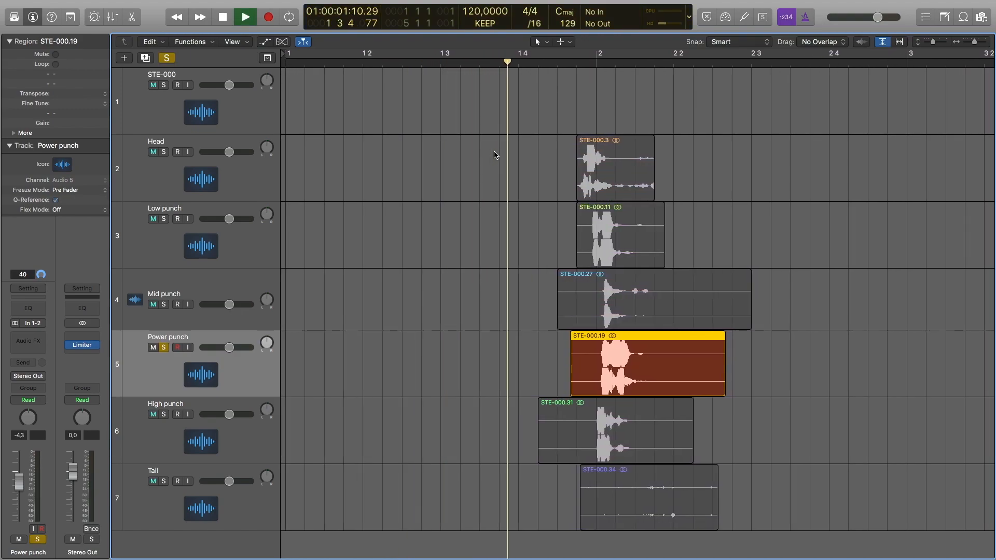
pyautogui.press('space')
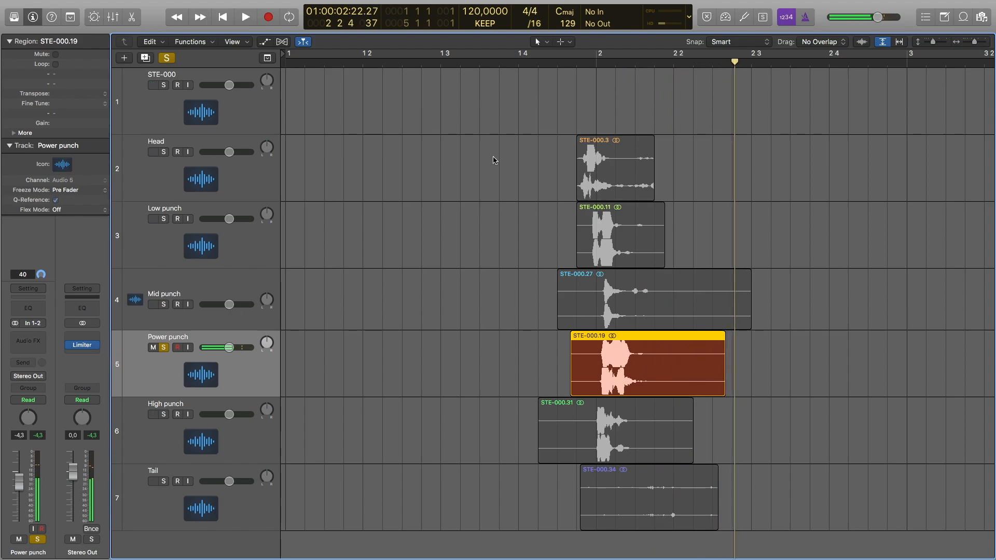
pyautogui.press('s')
# Solo the High punch track, play its region from just before beat 1 4, and unsolo it
pyautogui.click(182, 418)
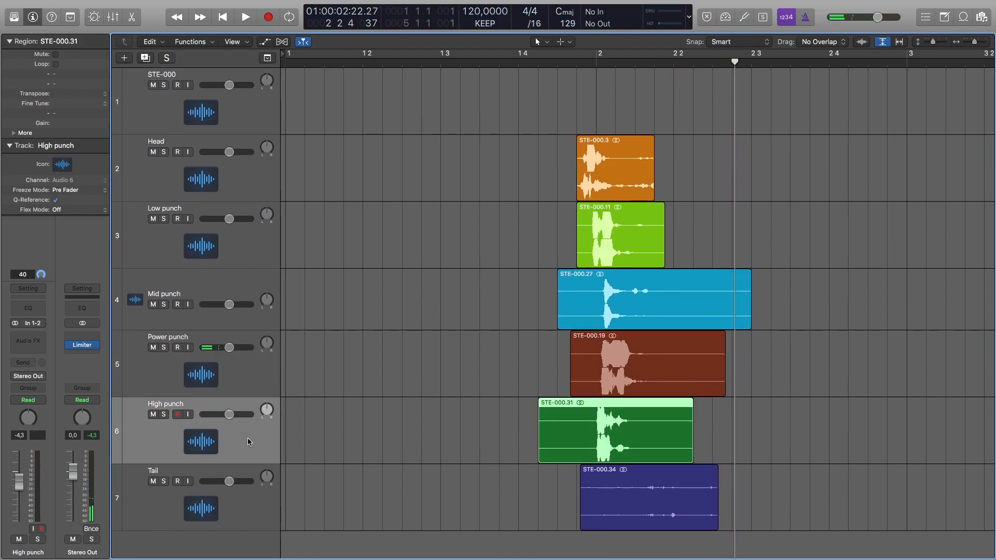
pyautogui.click(164, 415)
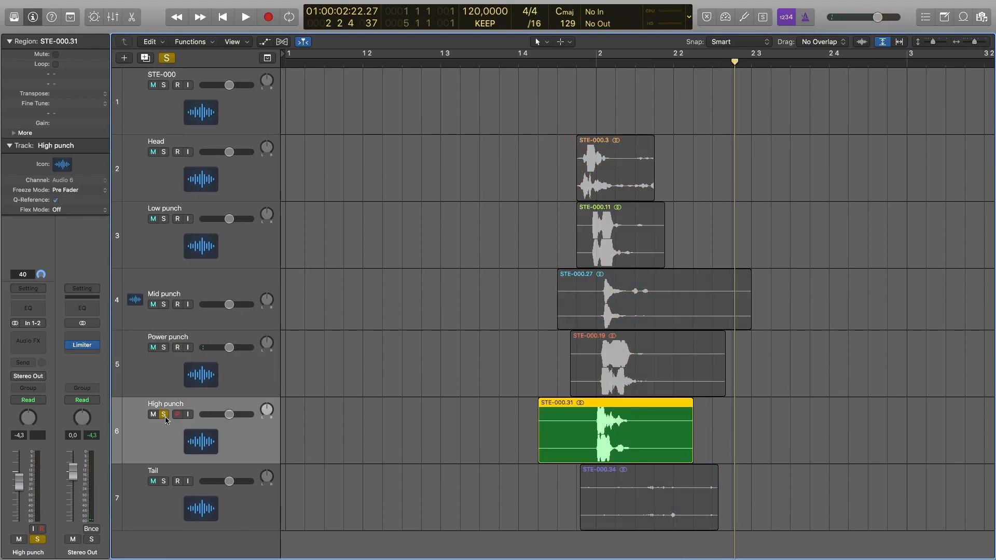
pyautogui.click(495, 65)
pyautogui.press('space')
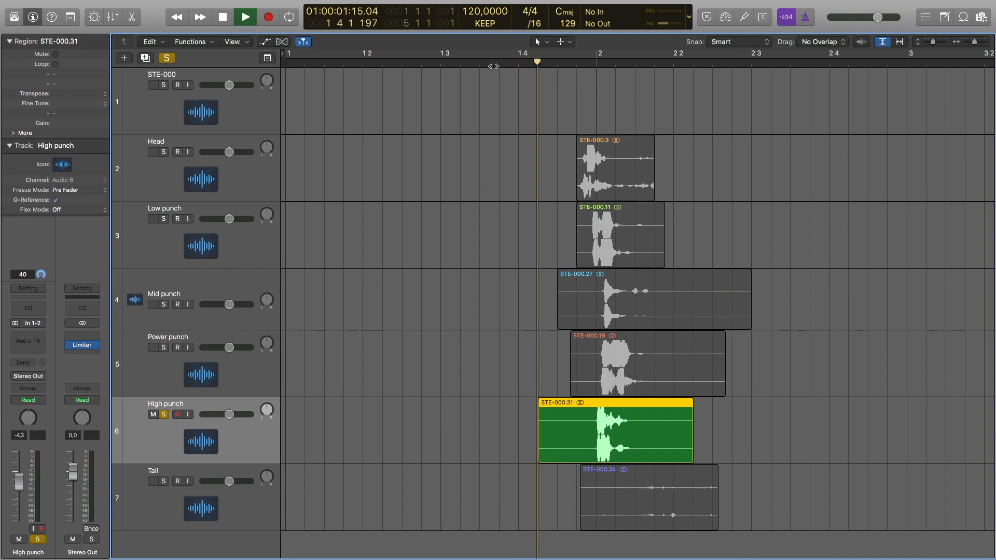
pyautogui.hotkey('ctrl', 's')
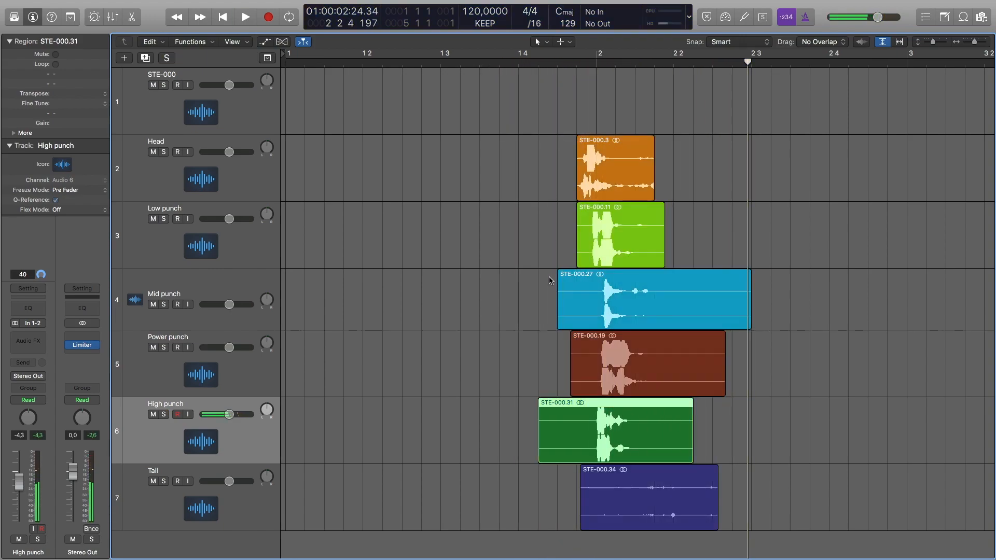
# Solo the Tail track, play it from beat 1 3, and switch its solo off
pyautogui.click(164, 481)
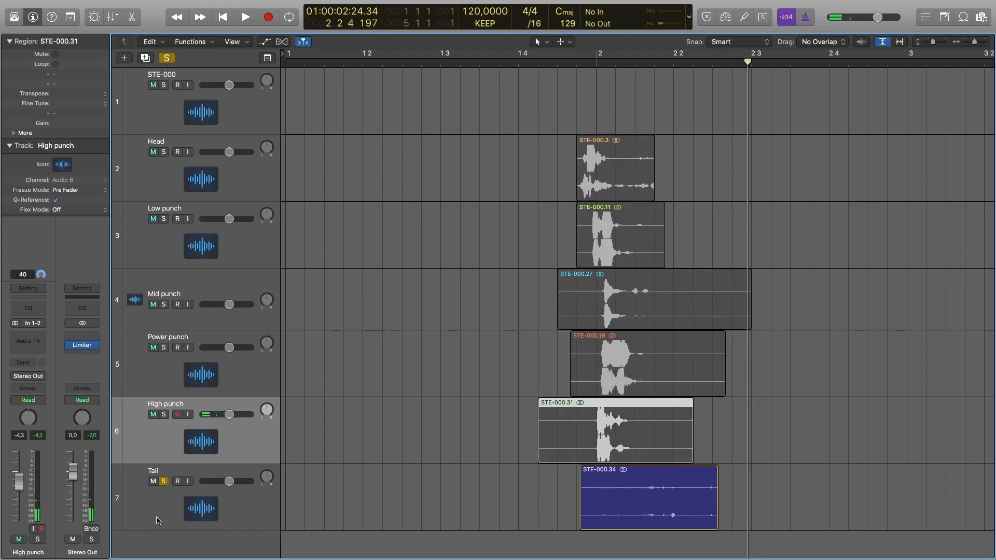
pyautogui.click(157, 525)
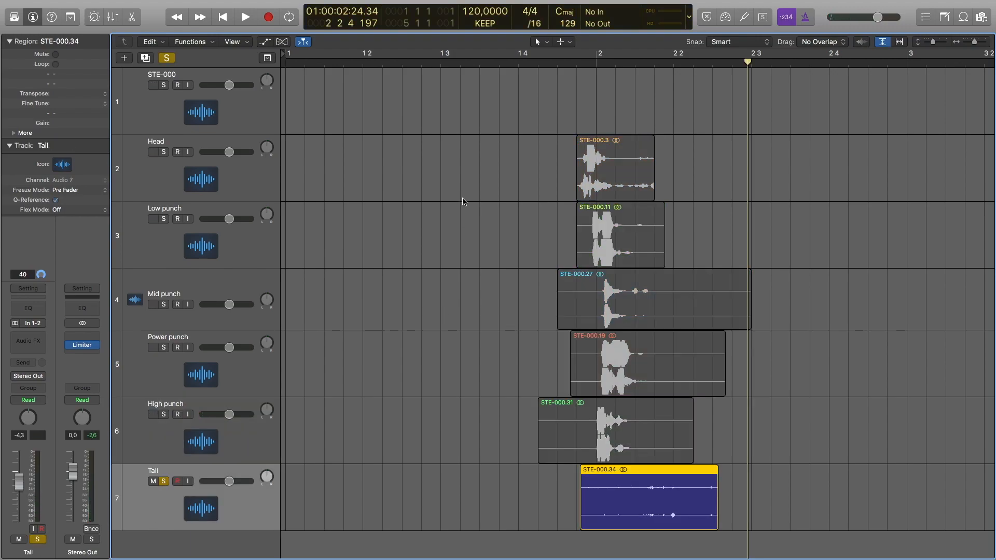
pyautogui.click(440, 63)
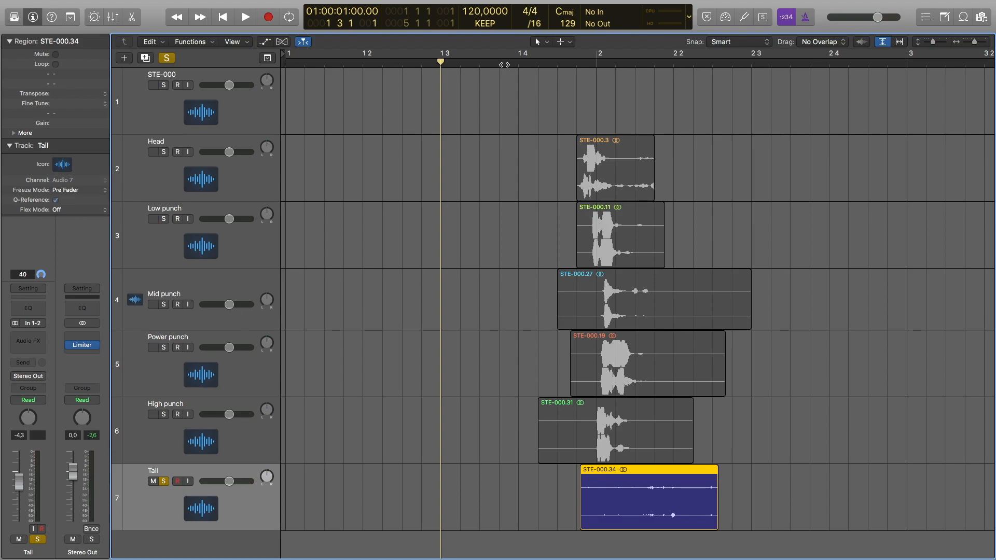
pyautogui.press('space')
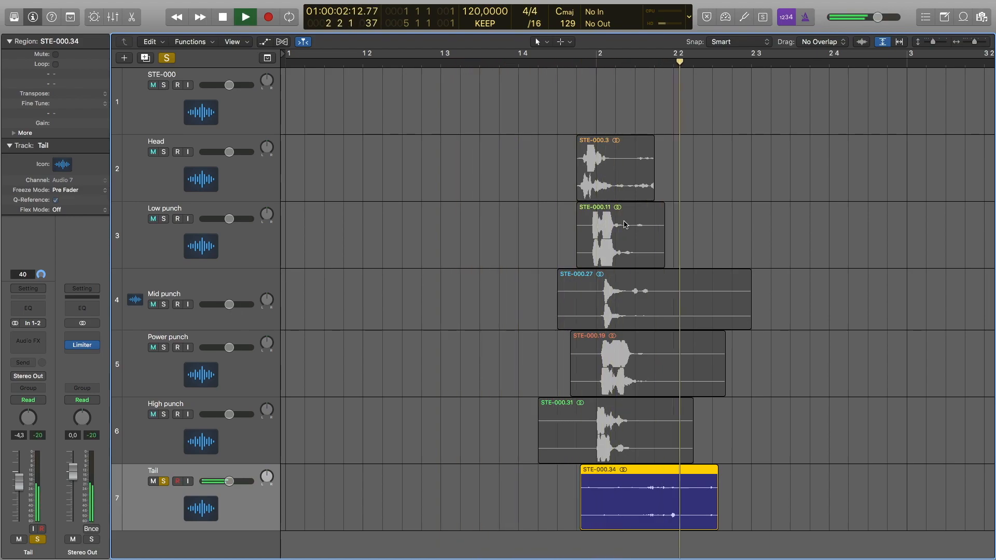
pyautogui.press('space')
pyautogui.press('s')
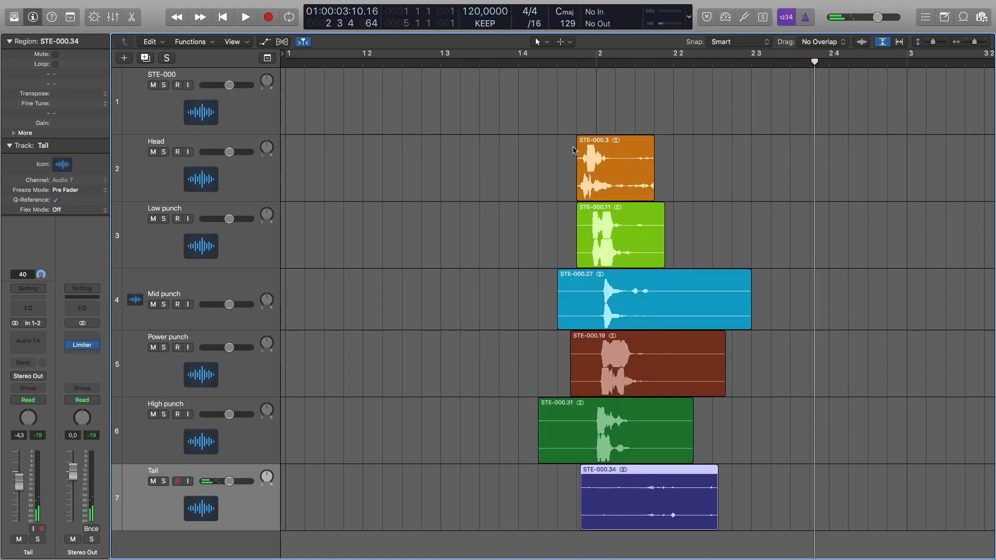
# Play all the layers together again from about halfway between beats 1 3 and 1 4, and stop playback
pyautogui.click(486, 64)
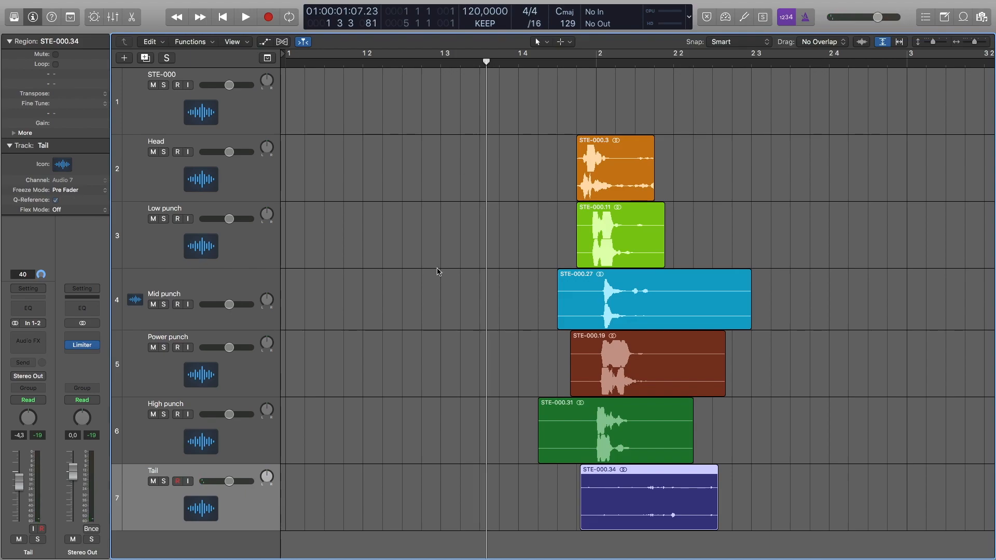
pyautogui.press('space')
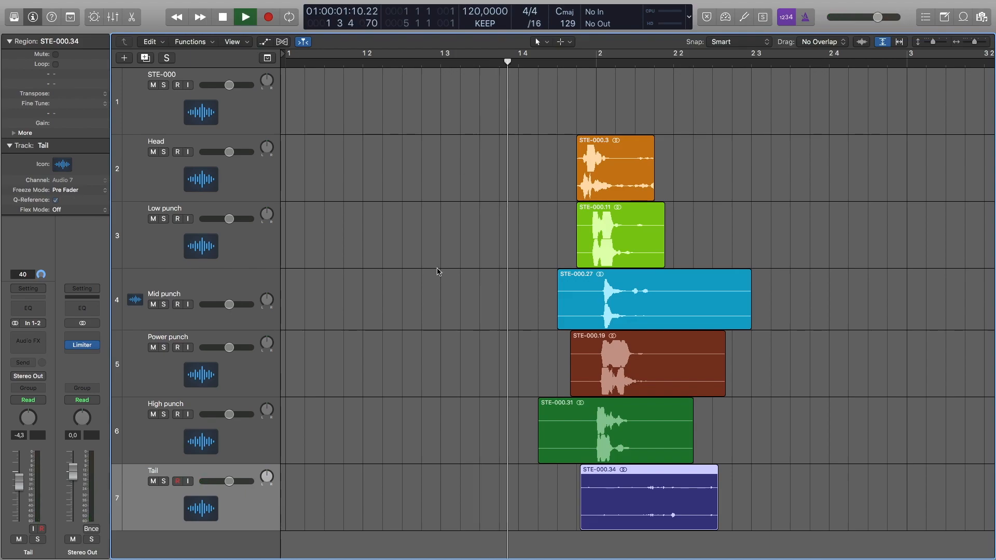
pyautogui.press('space')
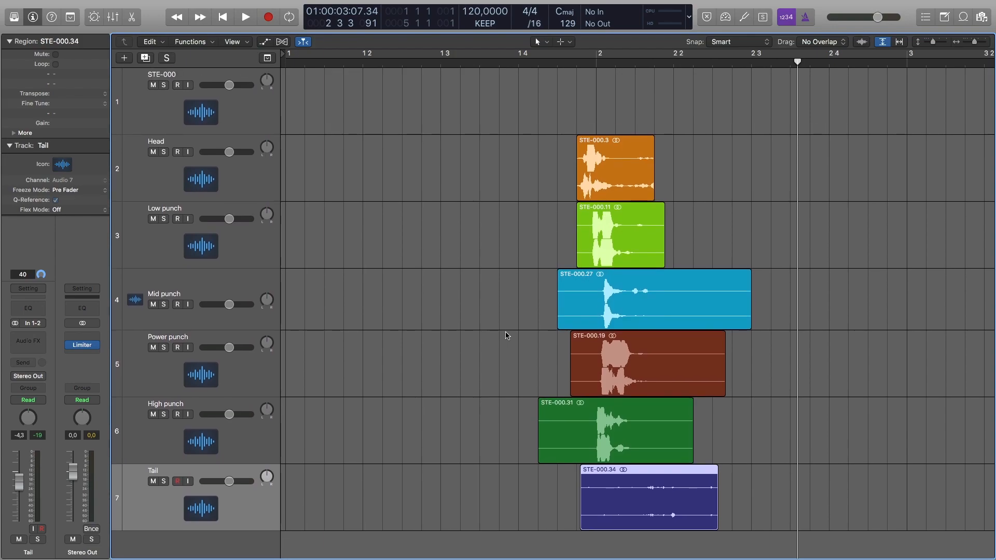
# Examine the starts of the waveforms up close to compare the layers' timing, and select the Head track
pyautogui.press('super+Right')
pyautogui.press('super+Right')
pyautogui.press('super+Right')
pyautogui.press('super+Right')
pyautogui.press('super+Right')
pyautogui.press('super+Right')
pyautogui.press('super+Right')
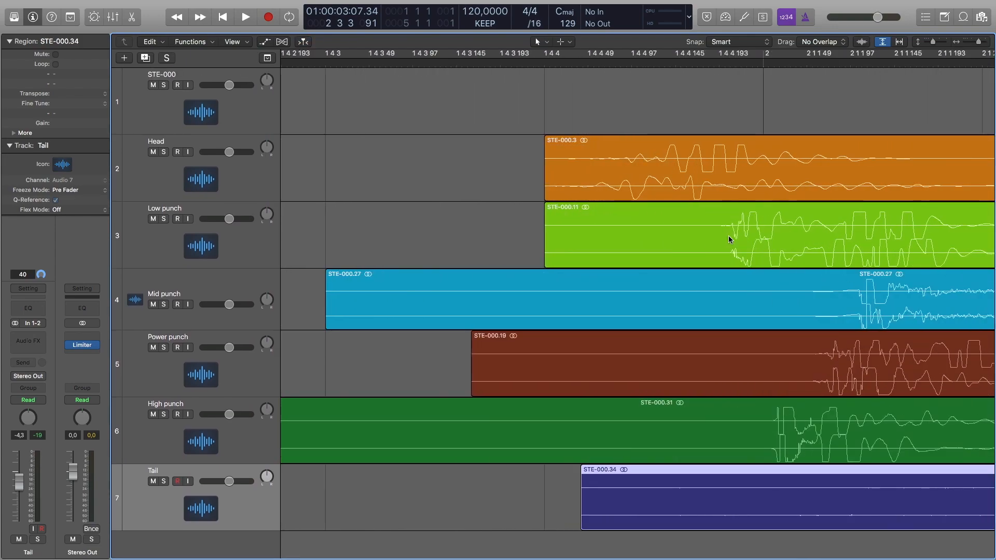
pyautogui.press('super+Left')
pyautogui.press('super+Left')
pyautogui.press('super+Left')
pyautogui.press('super+Left')
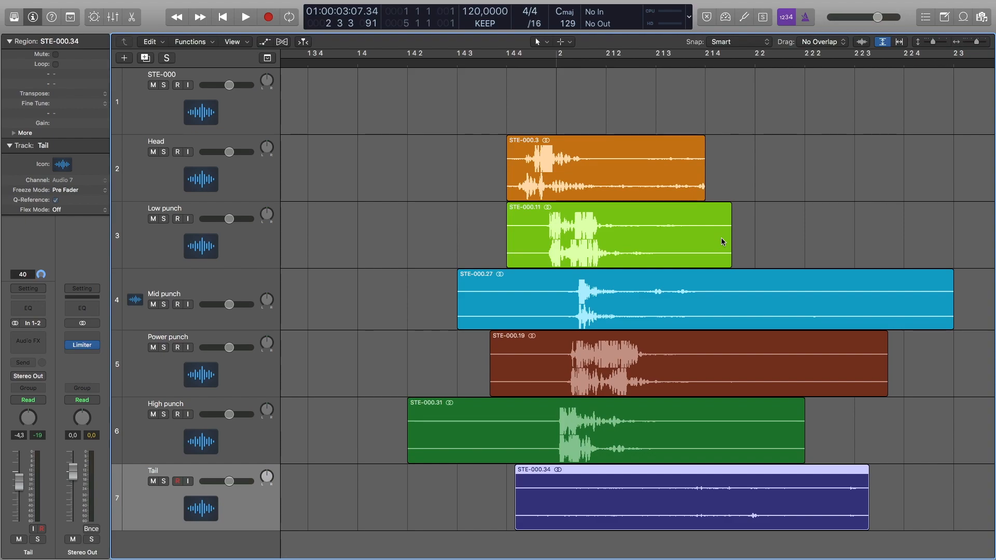
pyautogui.click(248, 185)
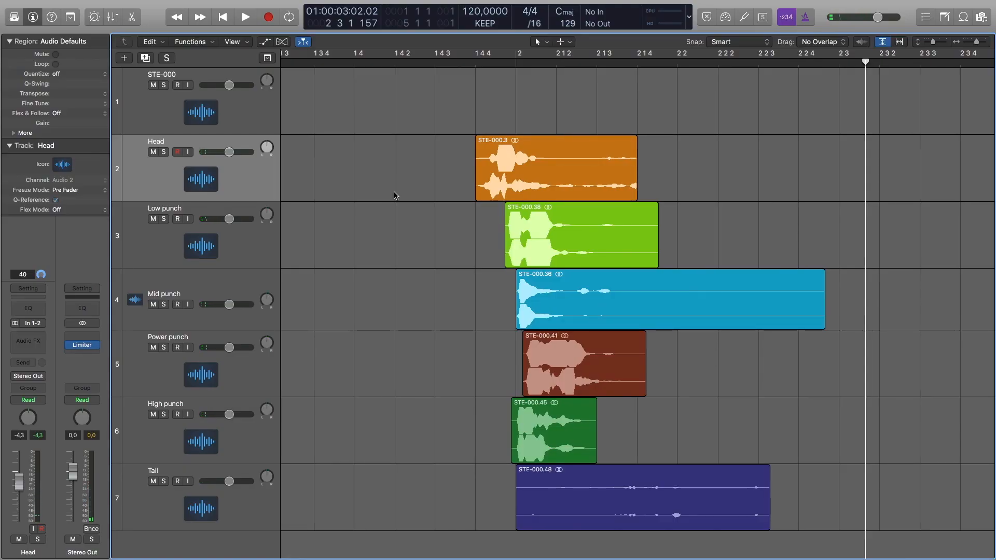
# Add a Channel EQ to the Low punch track and place its window clear of the ruler
pyautogui.hscroll(-3, 395, 195)
pyautogui.click(254, 238)
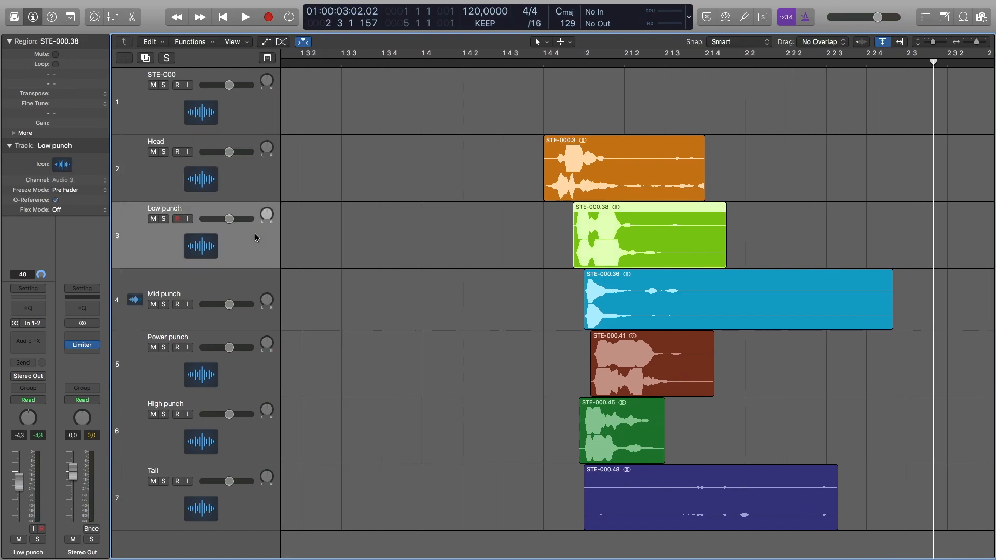
pyautogui.hscroll(6, 430, 252)
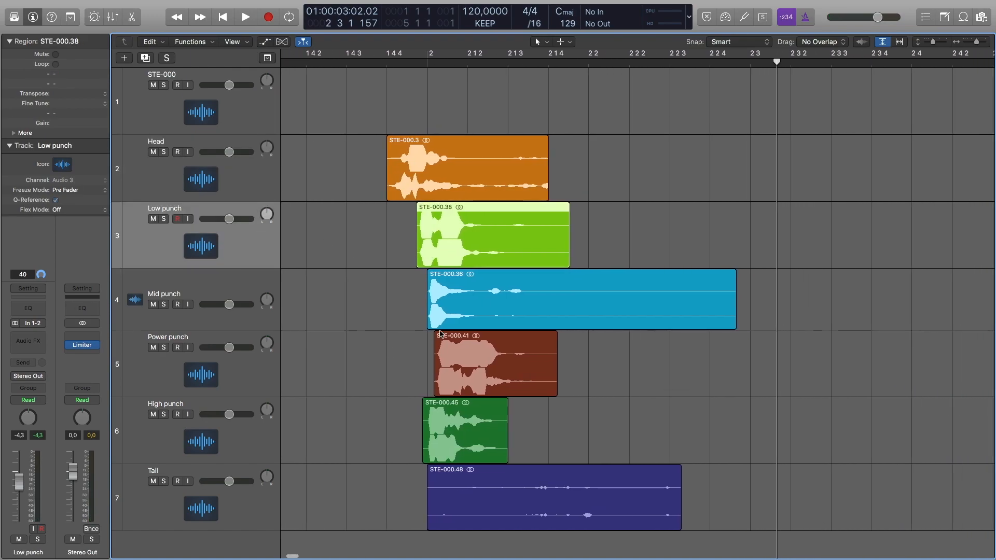
pyautogui.hscroll(-5, 442, 333)
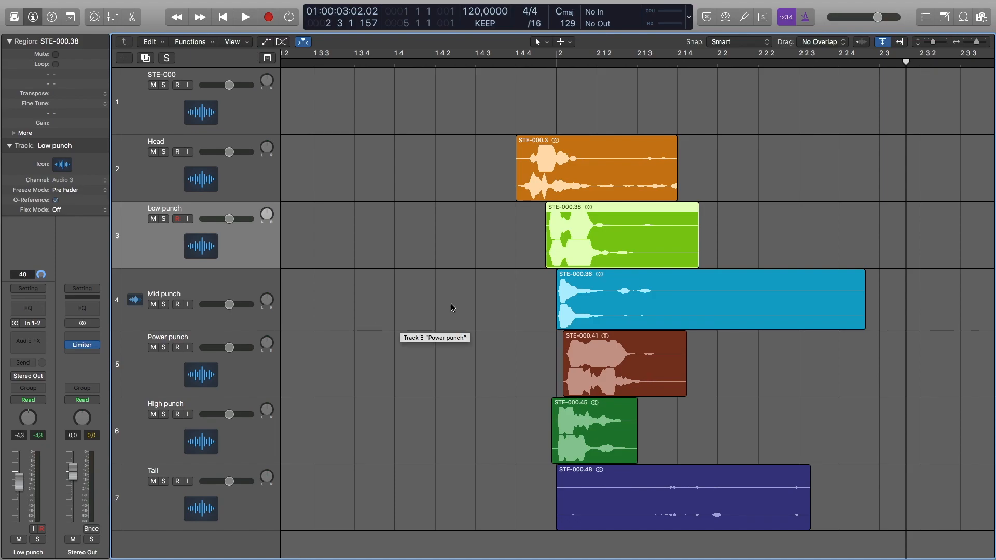
pyautogui.hscroll(-1, 451, 308)
pyautogui.click(28, 308)
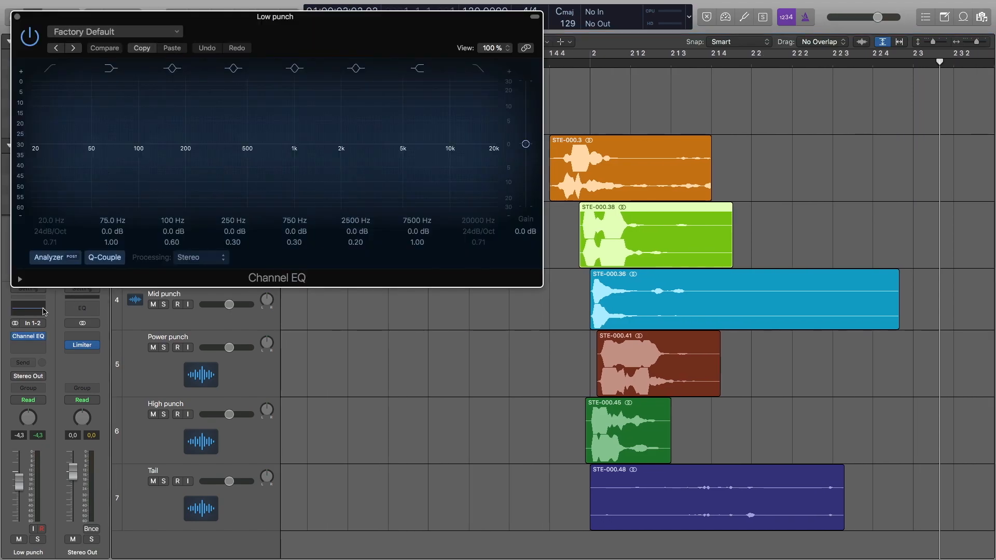
pyautogui.moveTo(212, 23); pyautogui.dragTo(349, 218)
pyautogui.moveTo(459, 213); pyautogui.dragTo(453, 254)
# Solo the Low punch track, set a cycle range from just before 1 3 4 to just past 2 2 2, and play it
pyautogui.click(163, 219)
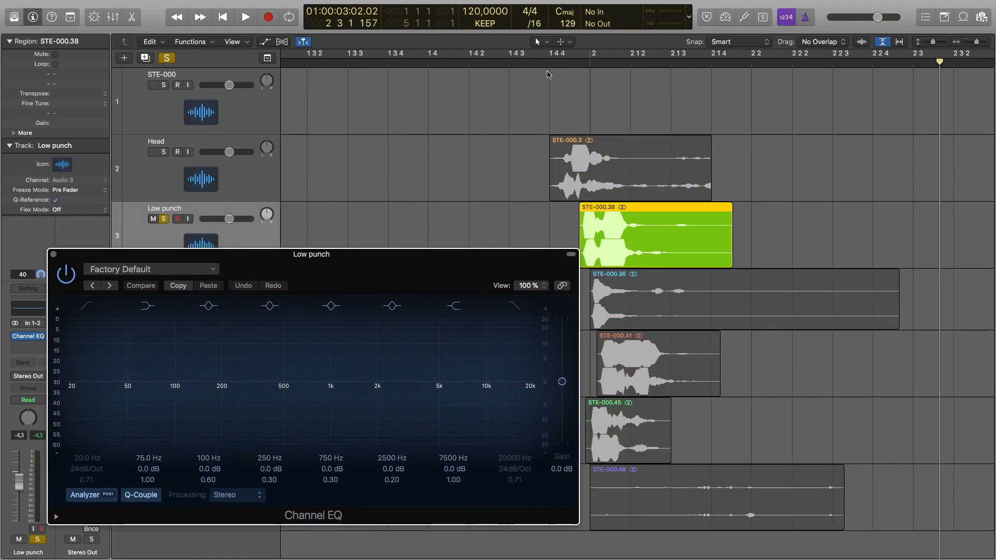
pyautogui.moveTo(495, 59); pyautogui.dragTo(772, 57)
pyautogui.moveTo(496, 57); pyautogui.dragTo(613, 63)
pyautogui.moveTo(529, 57); pyautogui.dragTo(375, 57)
pyautogui.moveTo(385, 270); pyautogui.dragTo(438, 175)
pyautogui.press('space')
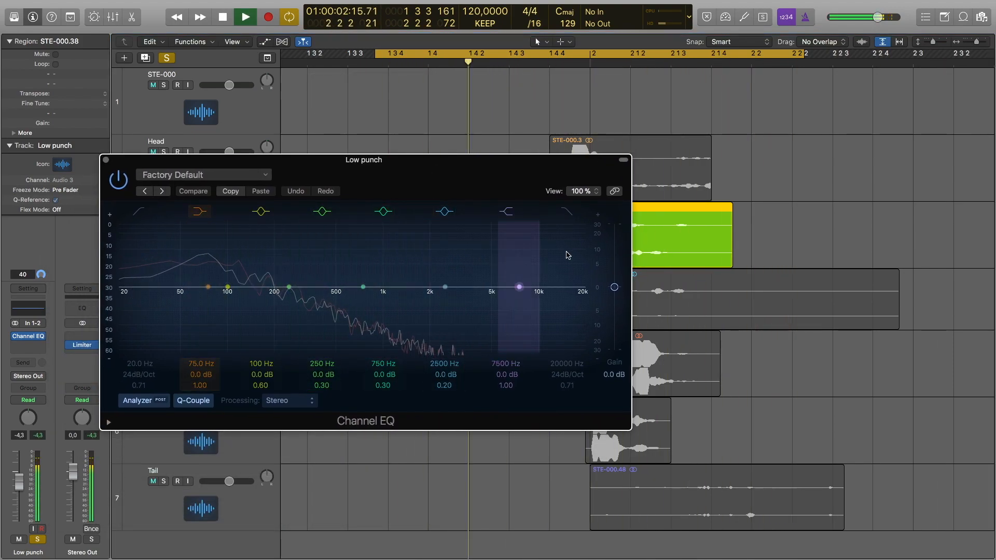
pyautogui.press('space')
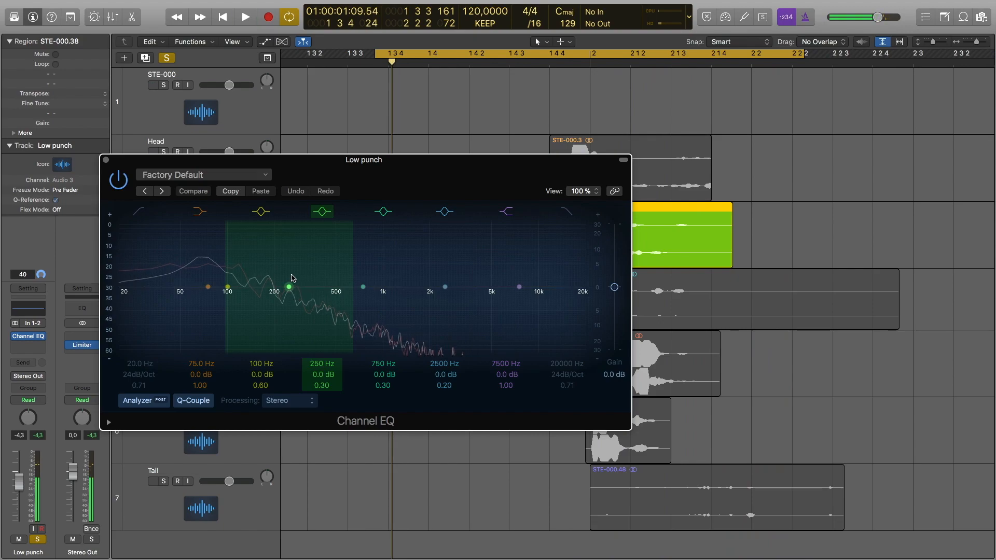
# Cut the Low punch by 11.5 dB at 355 Hz using the EQ's 250 Hz peak band
pyautogui.moveTo(339, 178); pyautogui.dragTo(538, 145)
pyautogui.moveTo(489, 254); pyautogui.dragTo(511, 281)
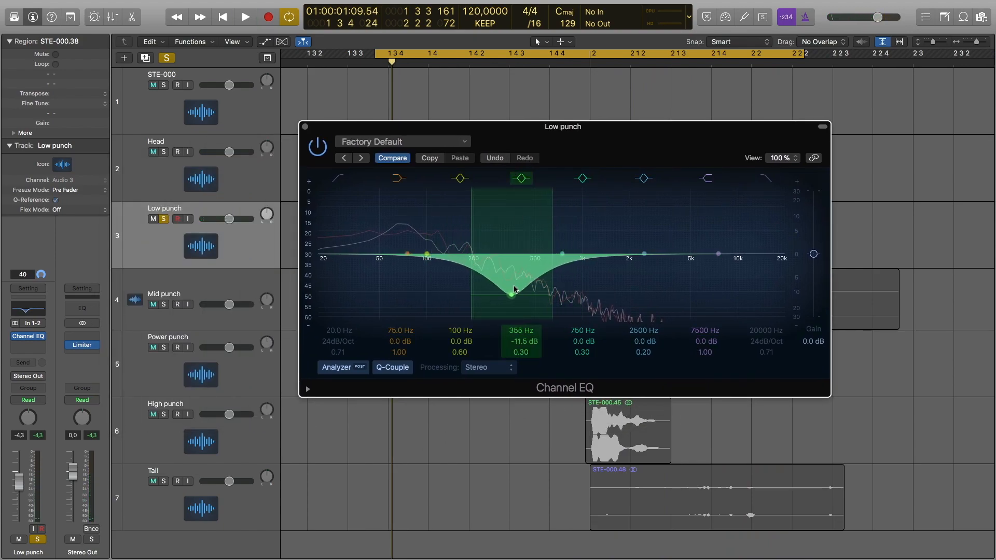
pyautogui.moveTo(600, 136); pyautogui.dragTo(621, 155)
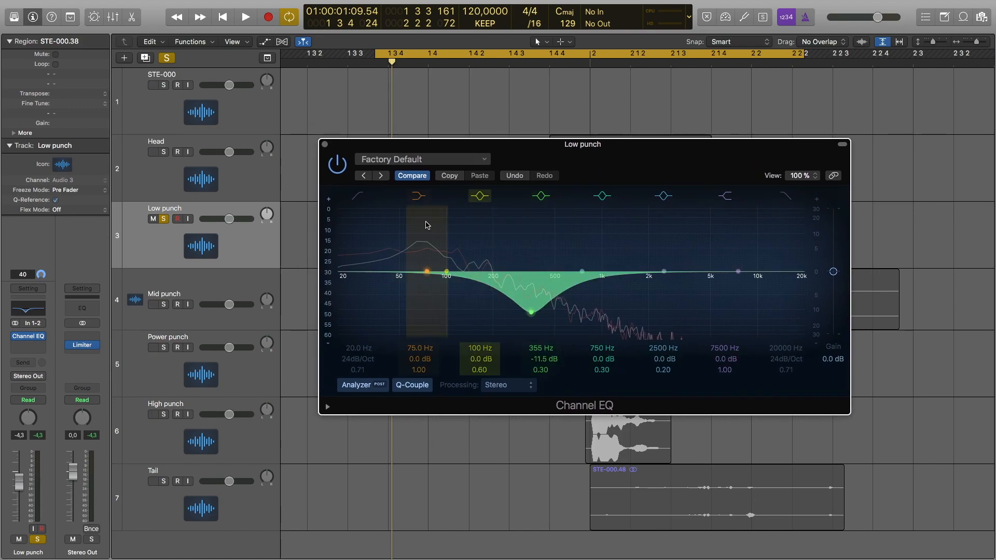
pyautogui.moveTo(517, 138); pyautogui.dragTo(537, 138)
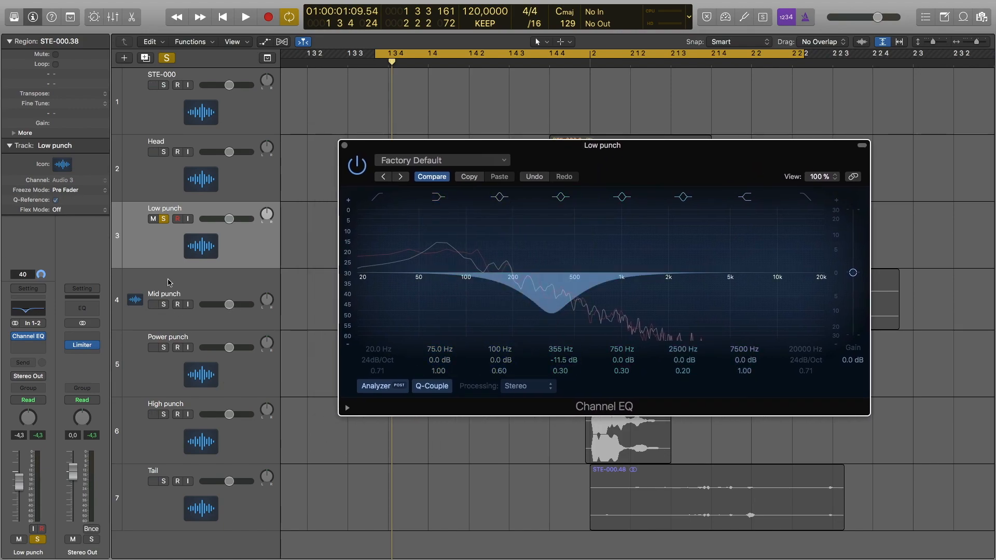
pyautogui.moveTo(709, 160); pyautogui.dragTo(688, 122)
# Play the Low punch and set its 355 Hz EQ band to -10.5 dB gain with a Q of 0.17
pyautogui.press('space')
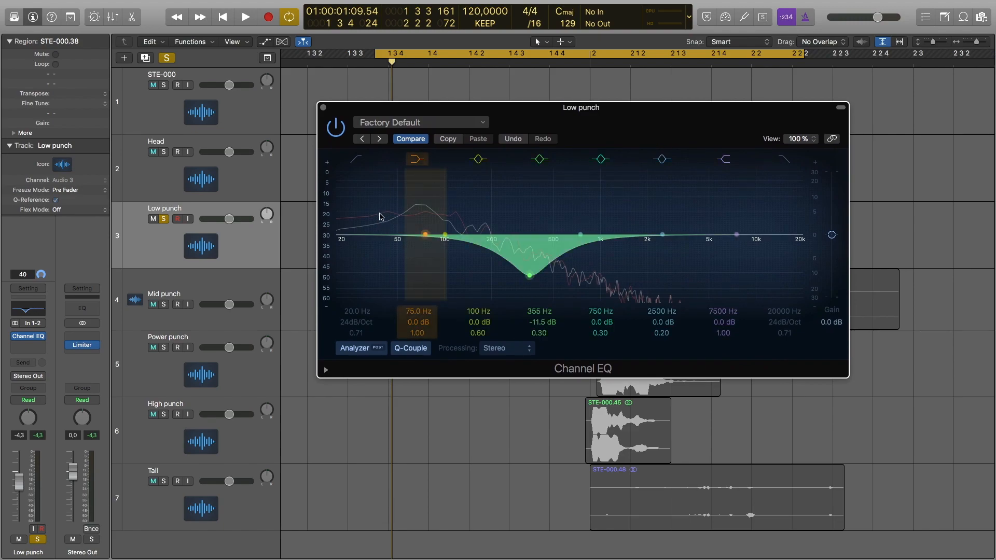
pyautogui.moveTo(530, 276); pyautogui.dragTo(529, 273)
pyautogui.moveTo(539, 333); pyautogui.dragTo(540, 340)
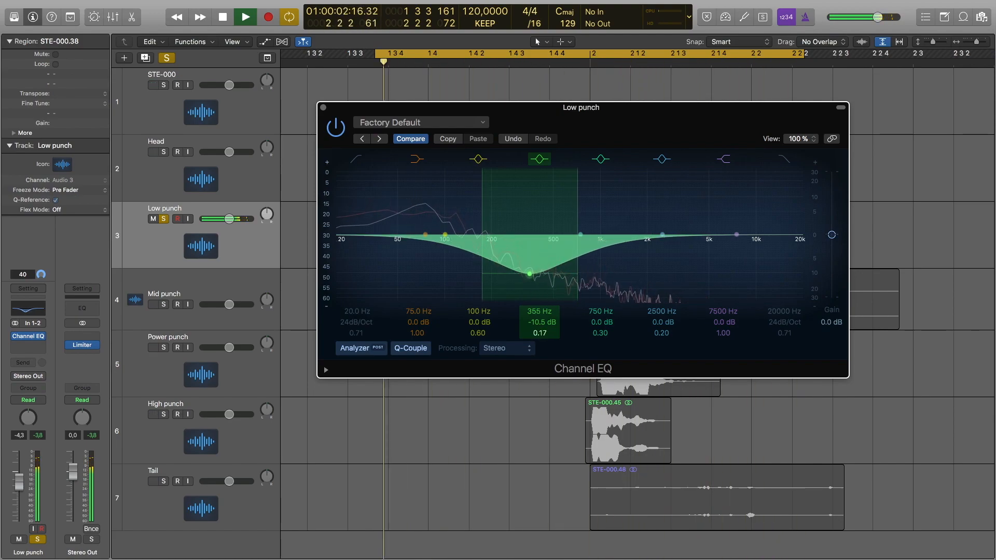
# Set the Low punch EQ's 100 Hz band to 91 Hz, mid cut to 335 Hz at -9.5 dB, and low shelf to 64 Hz at +0.5 dB
pyautogui.moveTo(444, 235)
pyautogui.mouseDown()
pyautogui.moveTo(398, 219)
pyautogui.moveTo(403, 231)
pyautogui.moveTo(437, 235)
pyautogui.mouseUp()
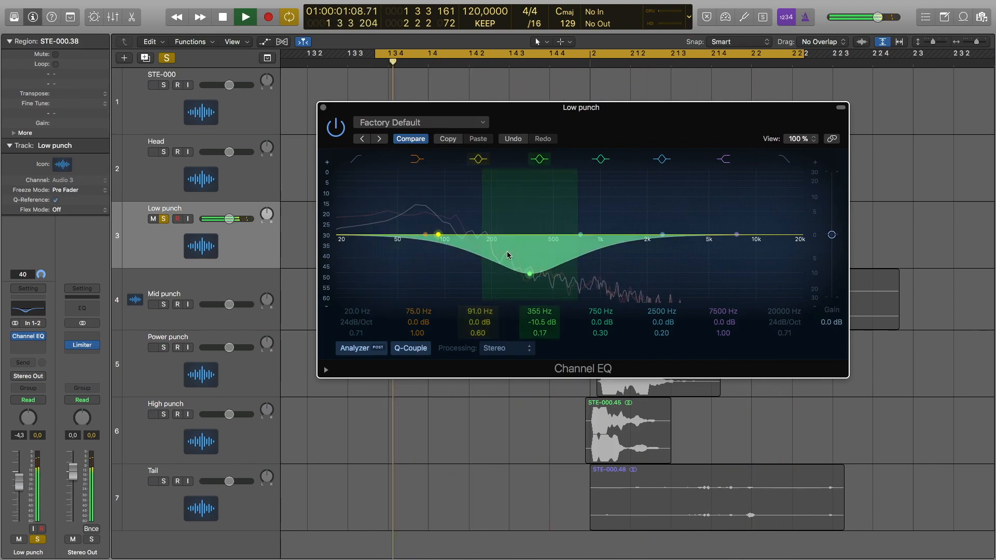
pyautogui.moveTo(525, 276)
pyautogui.mouseDown()
pyautogui.moveTo(468, 278)
pyautogui.moveTo(523, 274)
pyautogui.mouseUp()
pyautogui.moveTo(425, 235)
pyautogui.mouseDown()
pyautogui.moveTo(397, 236)
pyautogui.moveTo(414, 233)
pyautogui.mouseUp()
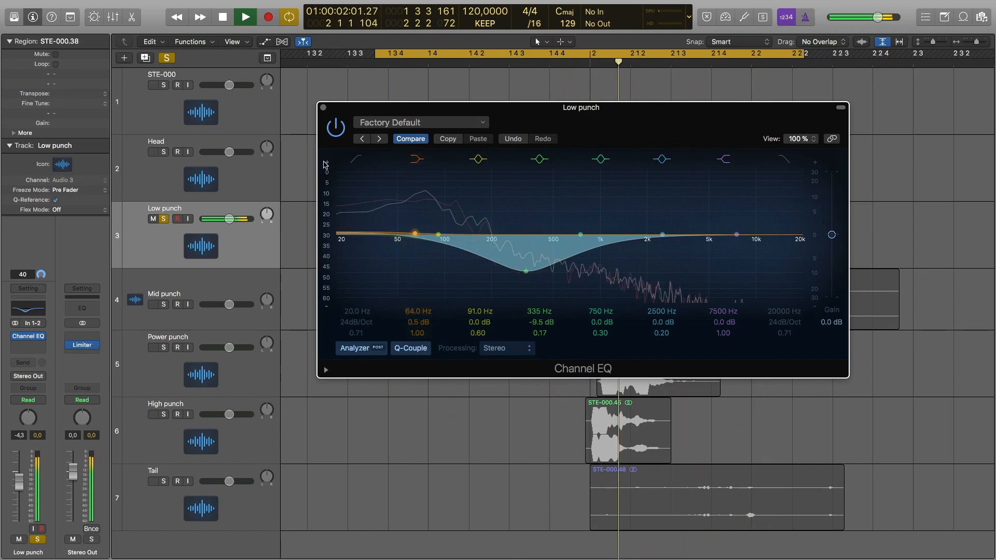
pyautogui.click(323, 108)
pyautogui.press('space')
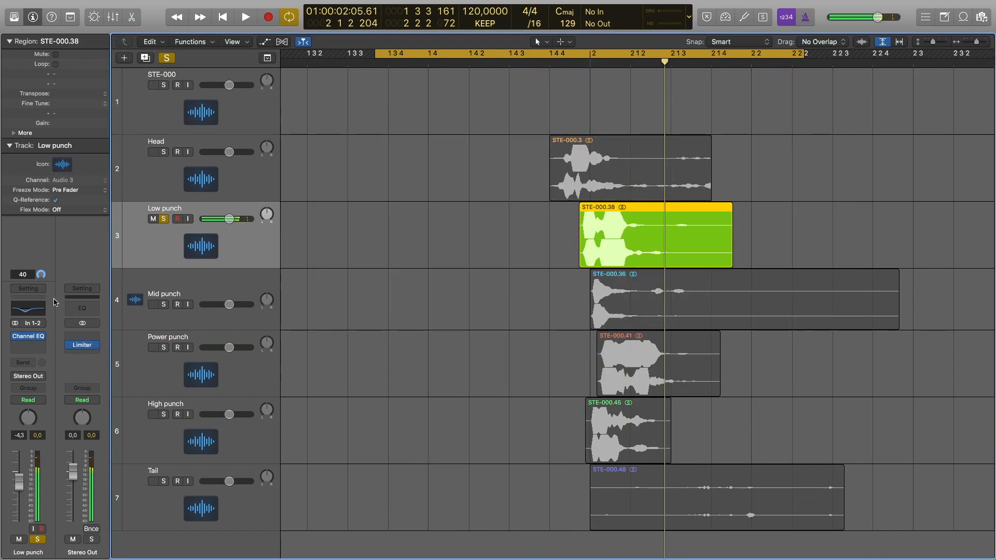
# Insert a Pitch Shifter after the Channel EQ on the Low punch track
pyautogui.click(27, 346)
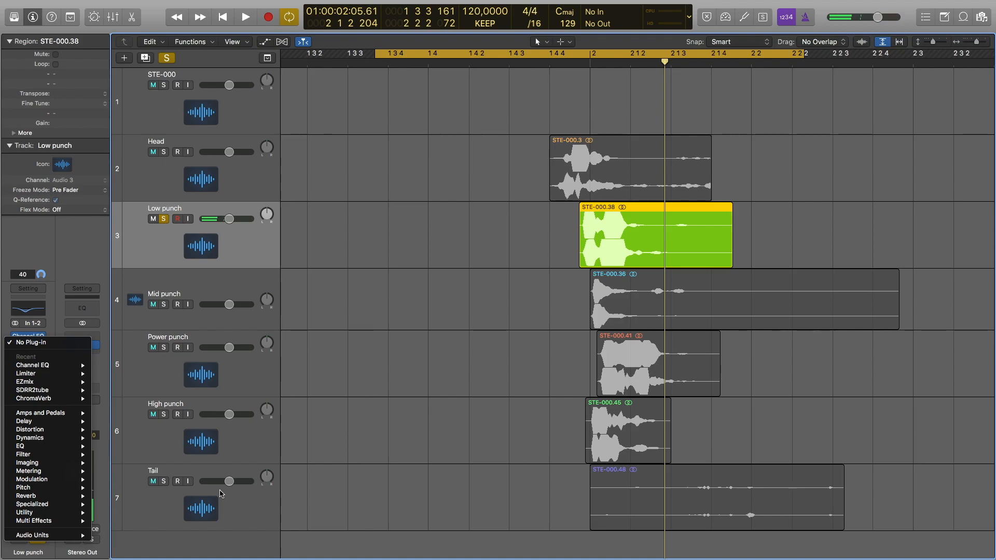
pyautogui.moveTo(67, 489)
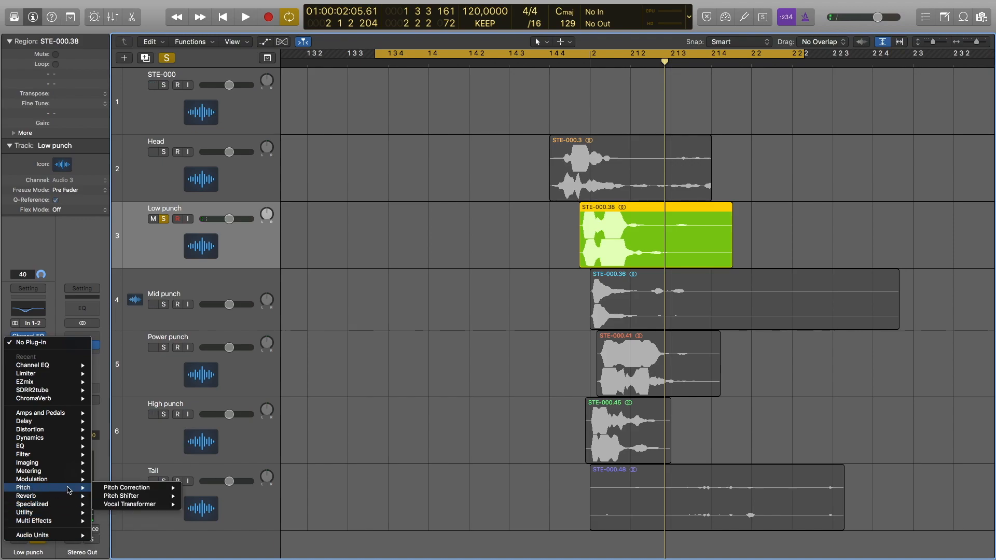
pyautogui.click(204, 496)
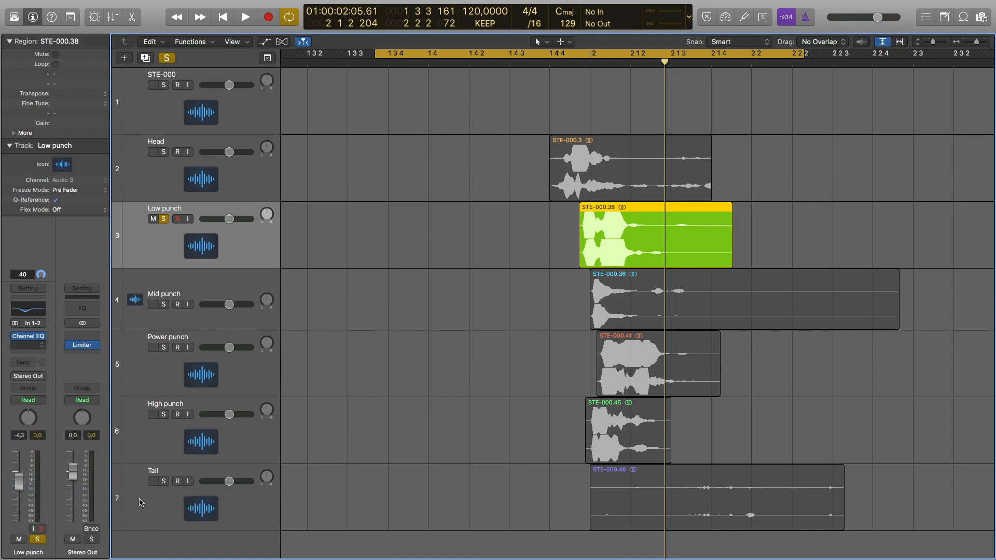
pyautogui.moveTo(226, 36); pyautogui.dragTo(702, 174)
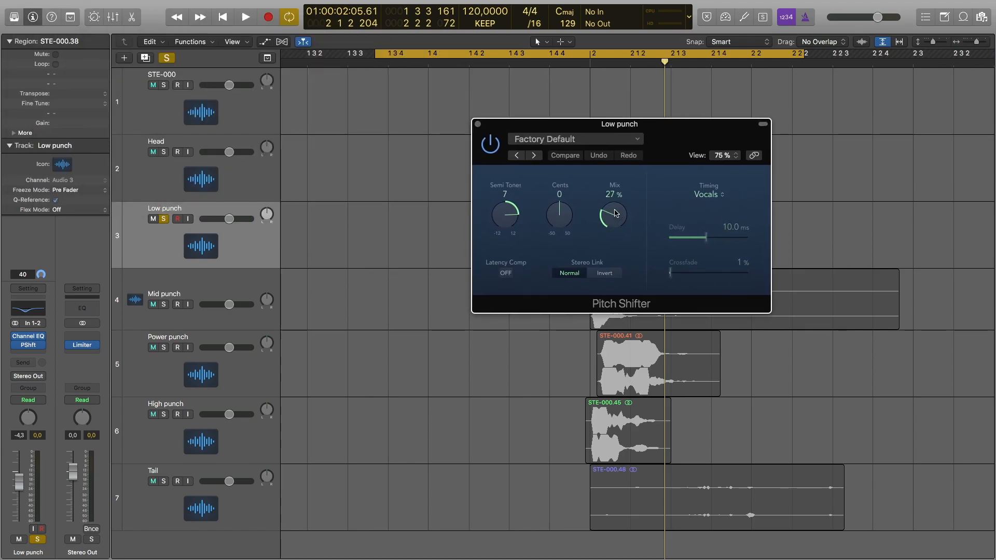
# Pitch the Low punch down by 2 semitones during playback, and close the Pitch Shifter
pyautogui.moveTo(654, 126); pyautogui.dragTo(503, 270)
pyautogui.press('space')
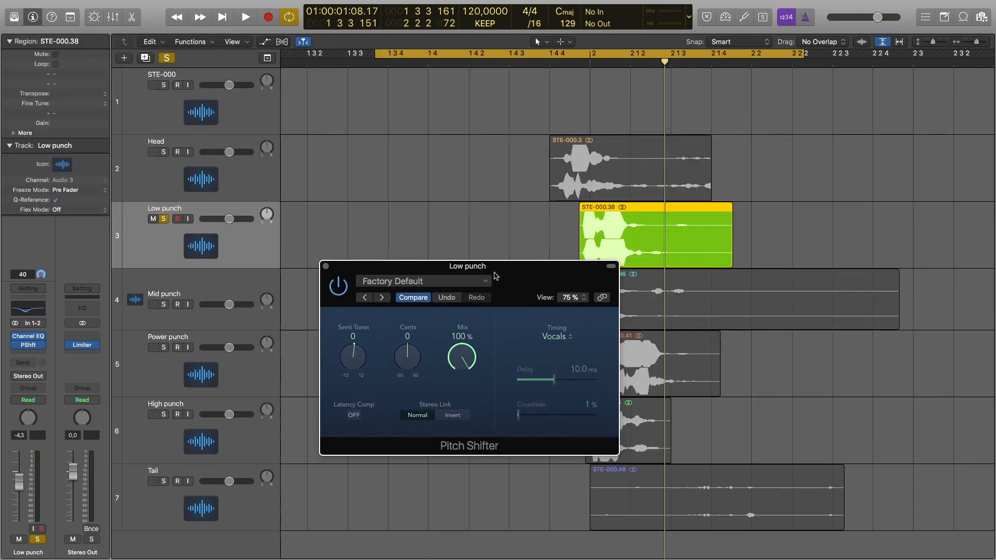
pyautogui.moveTo(356, 358); pyautogui.dragTo(353, 373)
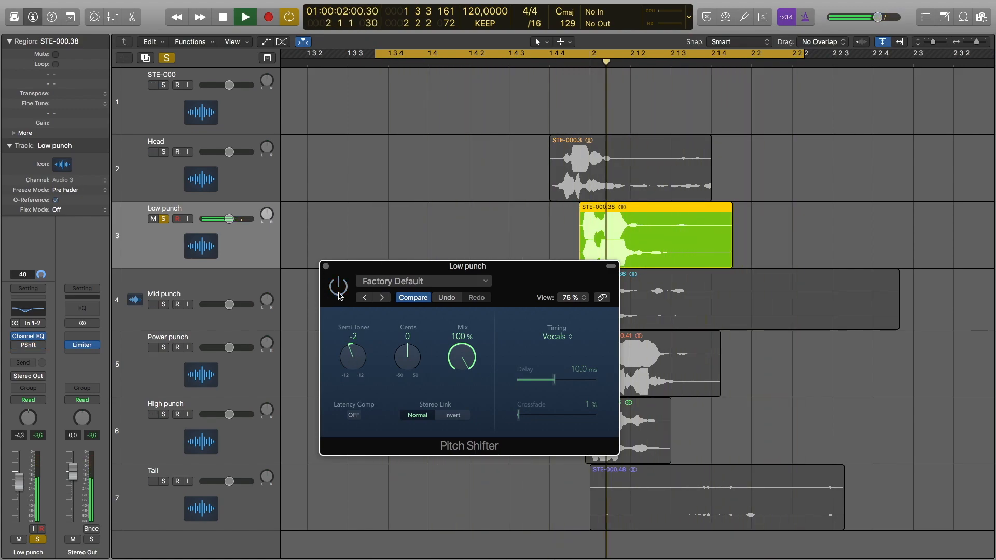
pyautogui.click(326, 266)
pyautogui.press('space')
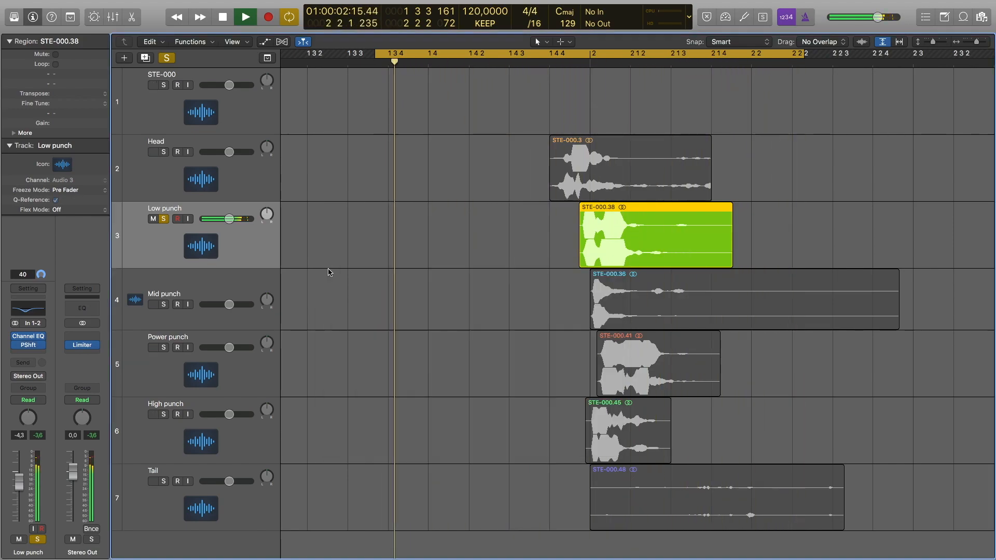
# Solo the Mid punch track instead of the Low punch and play it in the cycle range
pyautogui.click(164, 219)
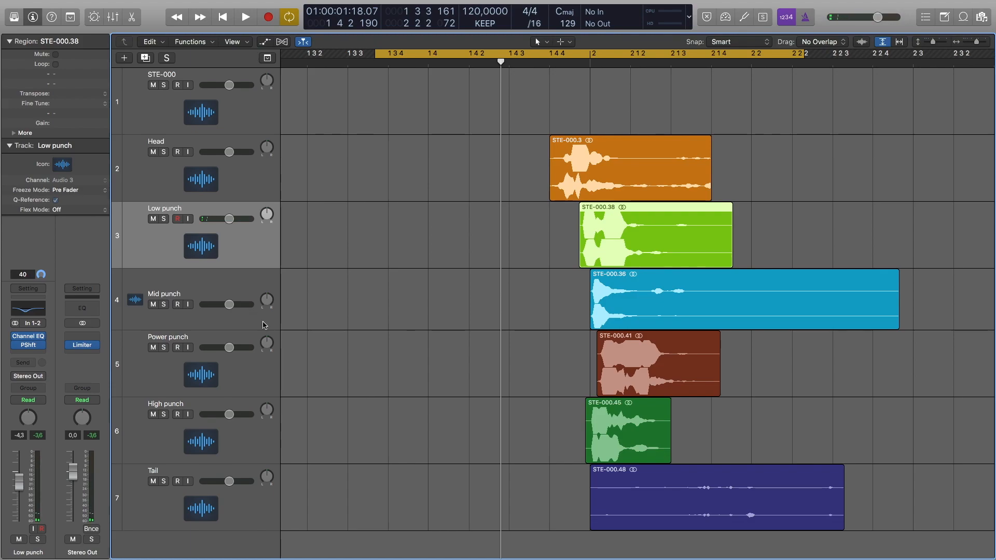
pyautogui.click(244, 286)
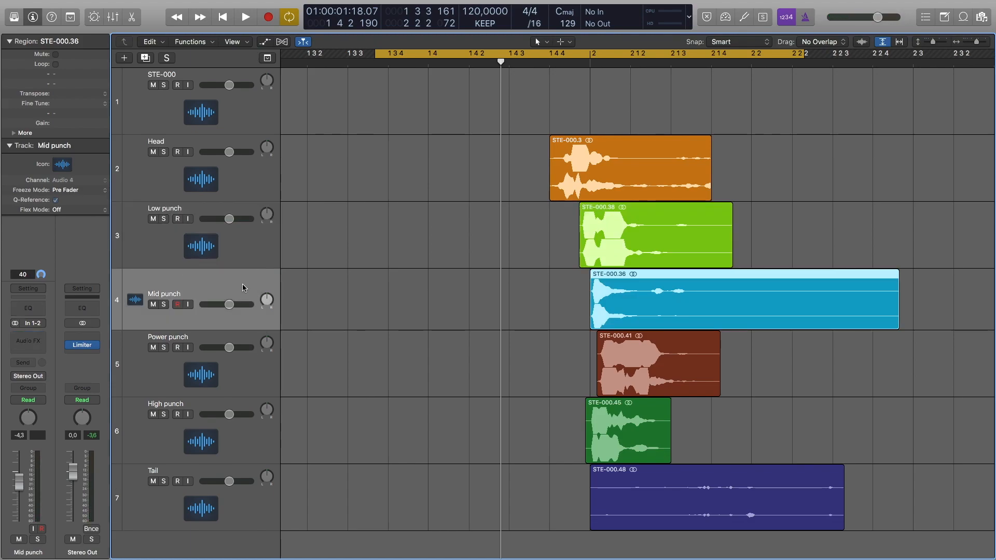
pyautogui.press('s')
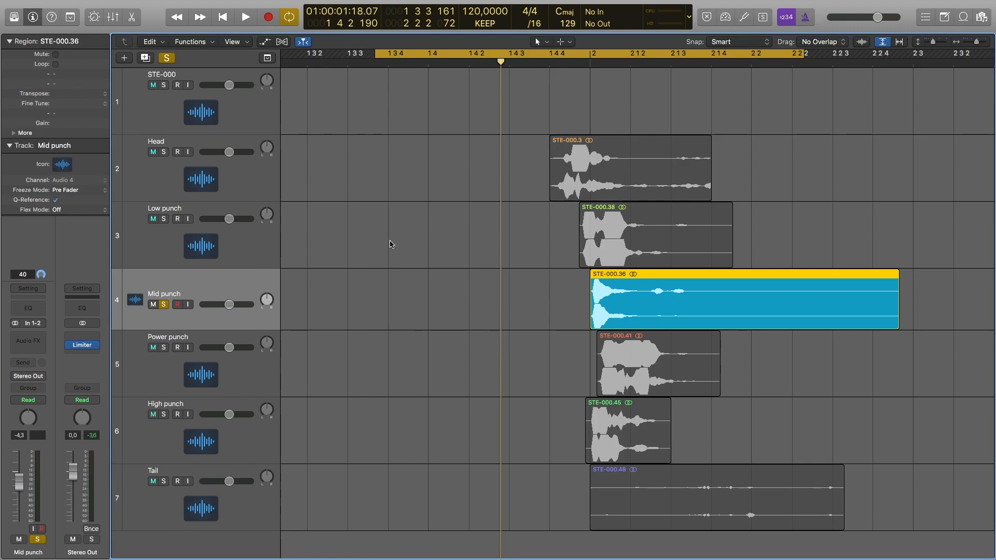
pyautogui.press('space')
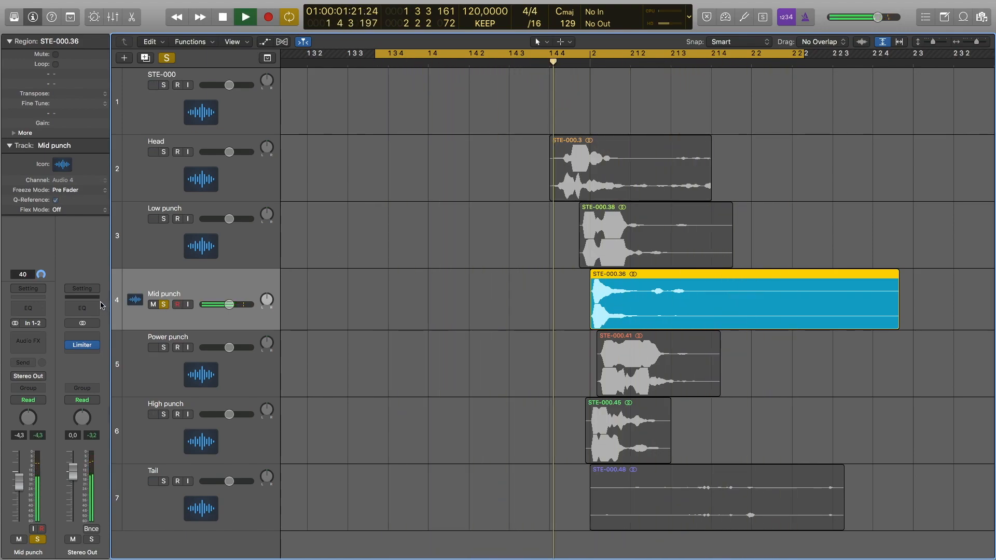
# Add a Channel EQ to the Mid punch with a low cut at 66 Hz and a high shelf of -16 dB at 4150 Hz
pyautogui.click(28, 308)
pyautogui.moveTo(311, 17); pyautogui.dragTo(639, 95)
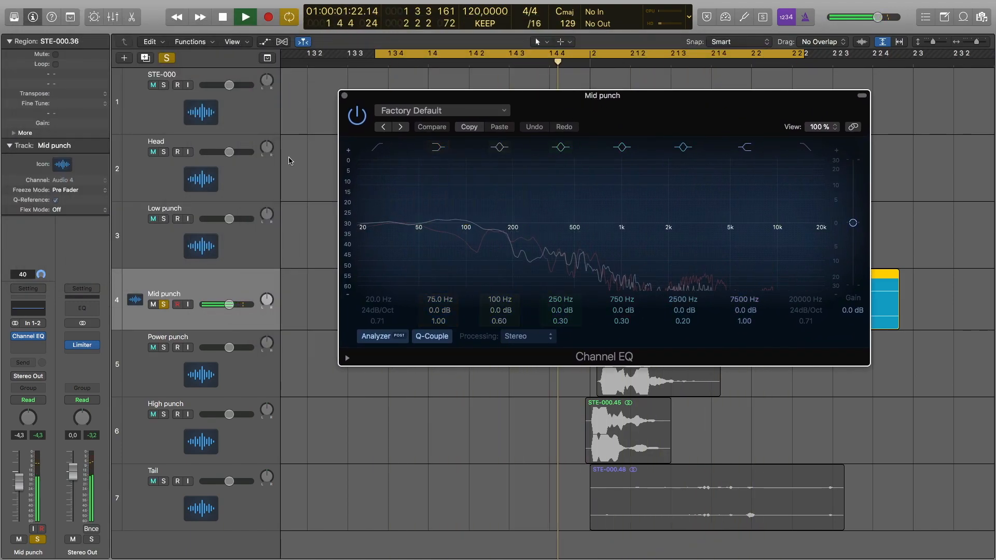
pyautogui.moveTo(406, 243); pyautogui.dragTo(451, 245)
pyautogui.moveTo(654, 109); pyautogui.dragTo(572, 118)
pyautogui.moveTo(675, 234); pyautogui.dragTo(630, 281)
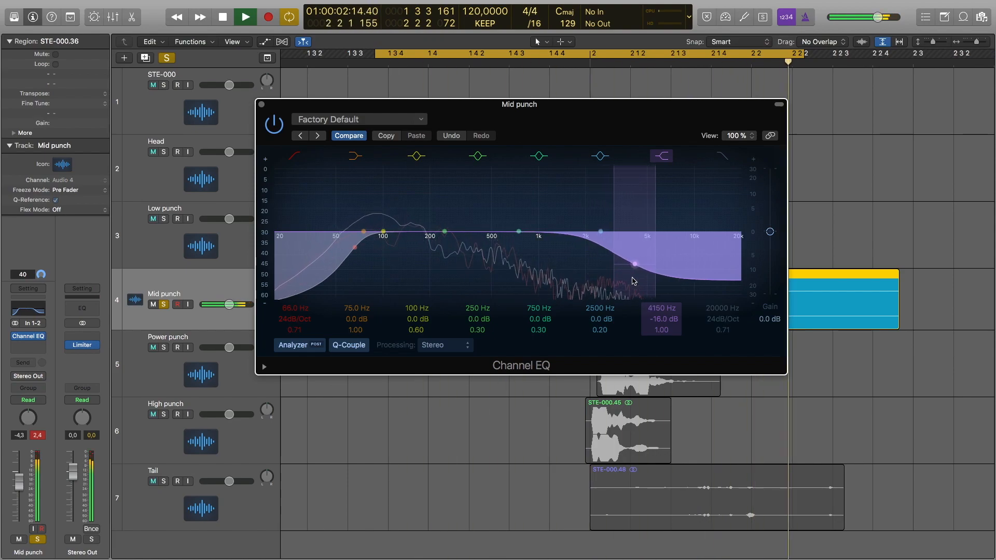
# Move the Mid punch EQ's 250 Hz band to 290 Hz, and bypass and re-enable the EQ to compare the sound
pyautogui.moveTo(435, 237); pyautogui.dragTo(454, 233)
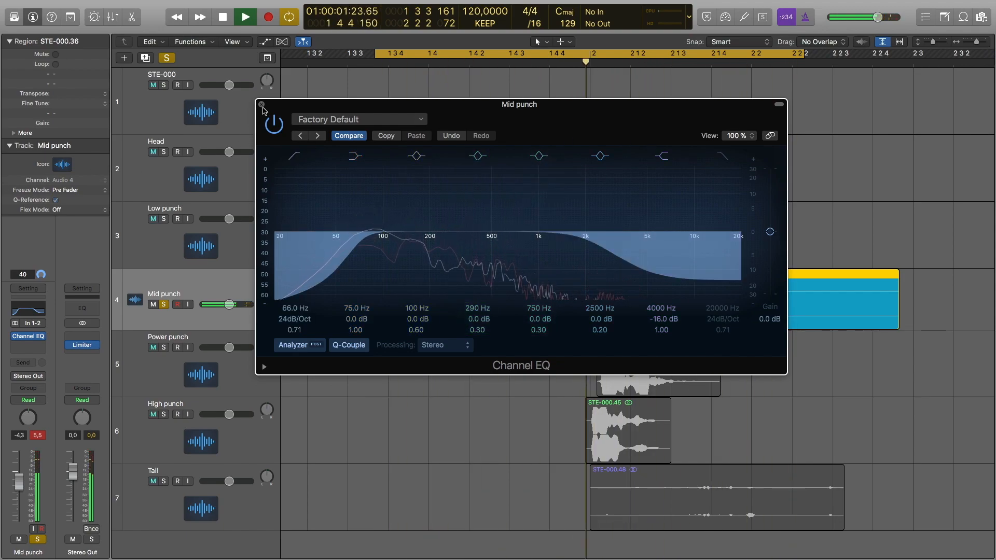
pyautogui.click(275, 130)
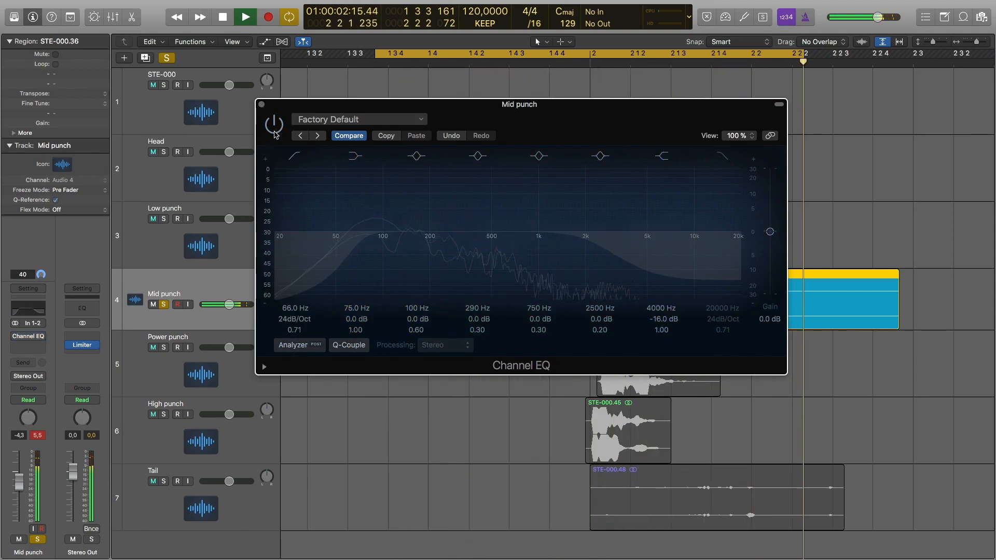
pyautogui.click(275, 131)
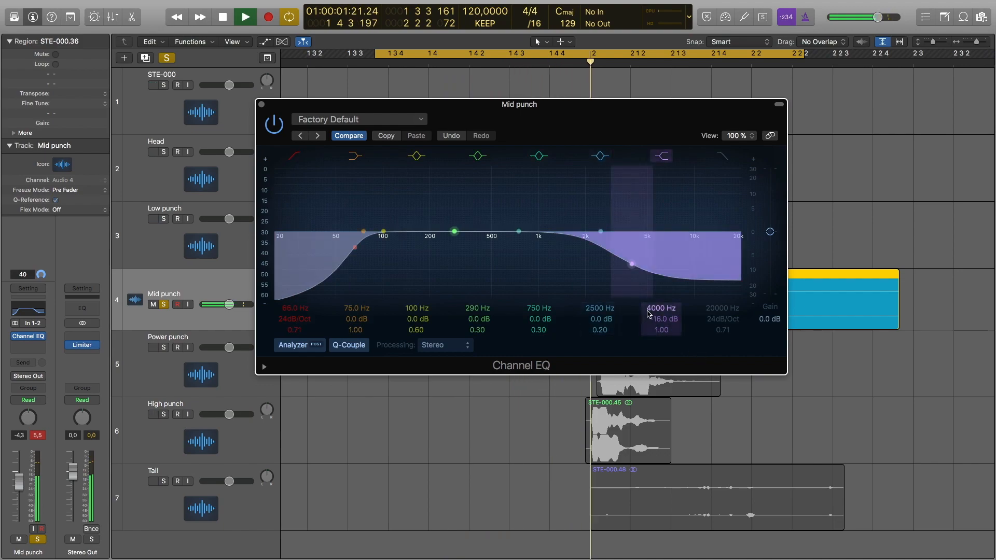
# Set the Mid punch EQ's high shelf to 8800 Hz at -14.5 dB, close the EQ and stop playback
pyautogui.moveTo(634, 269); pyautogui.dragTo(686, 264)
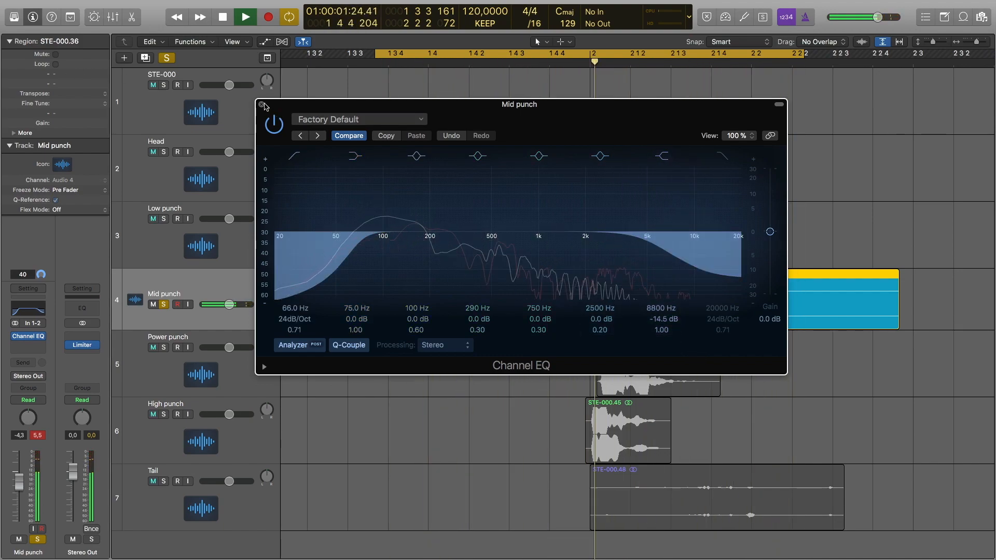
pyautogui.click(261, 104)
pyautogui.press('space')
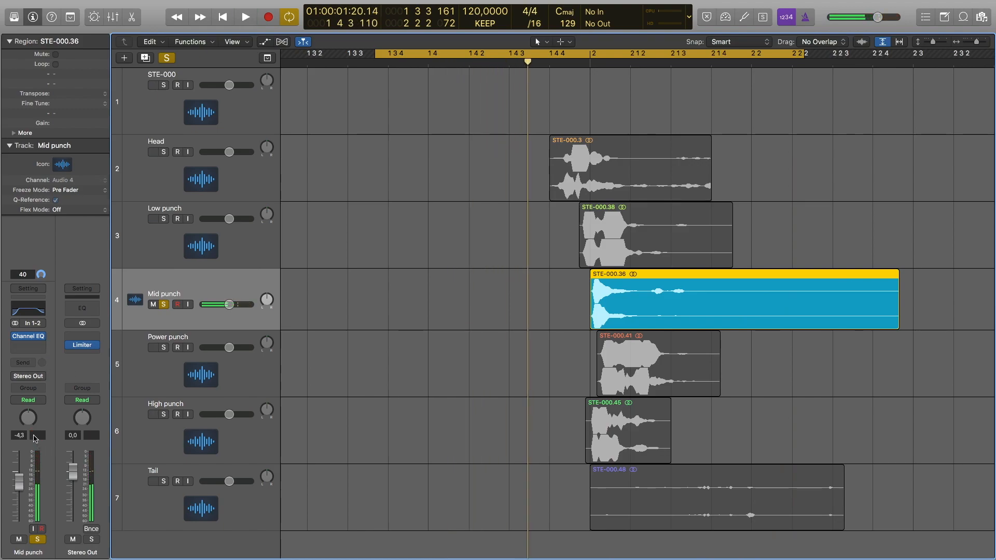
# Insert a Bitcrusher after the Channel EQ on the Mid punch track
pyautogui.click(25, 347)
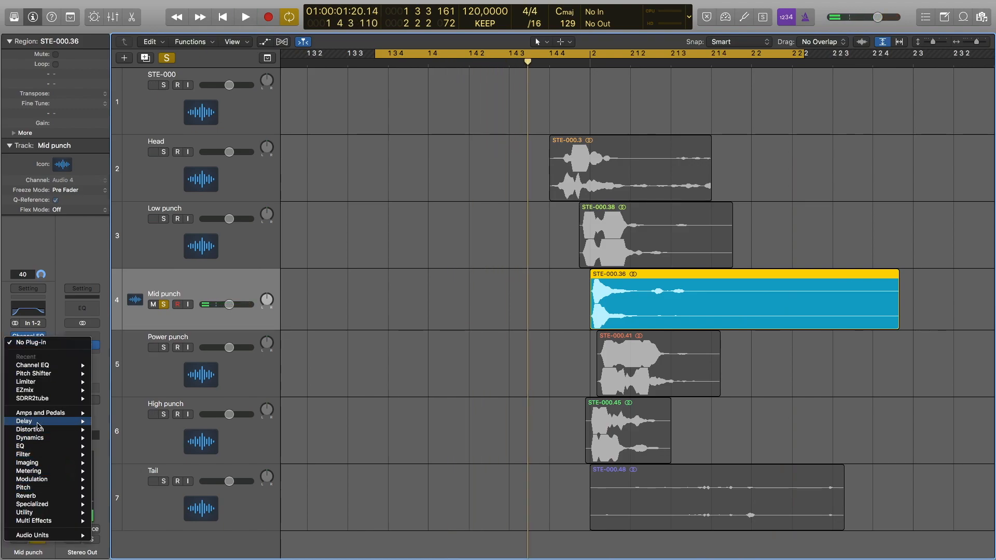
pyautogui.moveTo(55, 435)
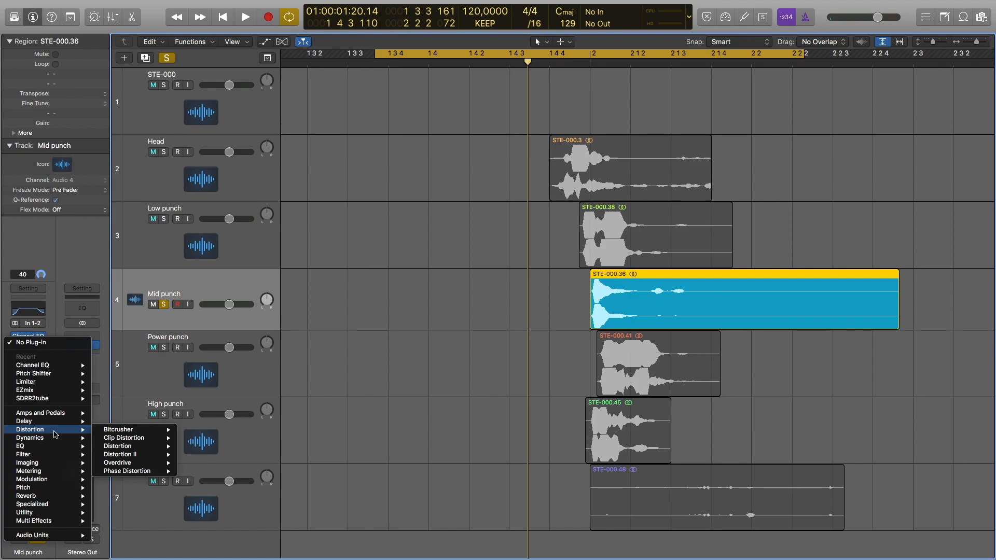
pyautogui.click(131, 434)
pyautogui.moveTo(259, 26); pyautogui.dragTo(740, 231)
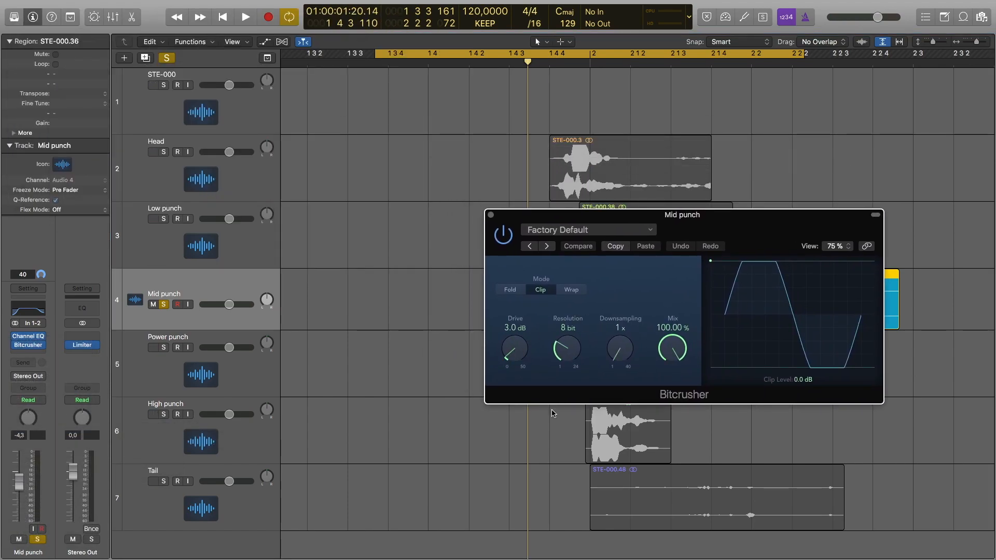
# Set the Mid punch Bitcrusher to 7 bit resolution, 4x downsampling and 60.80 % mix during playback, and close it
pyautogui.press('space')
pyautogui.moveTo(565, 345); pyautogui.dragTo(582, 319)
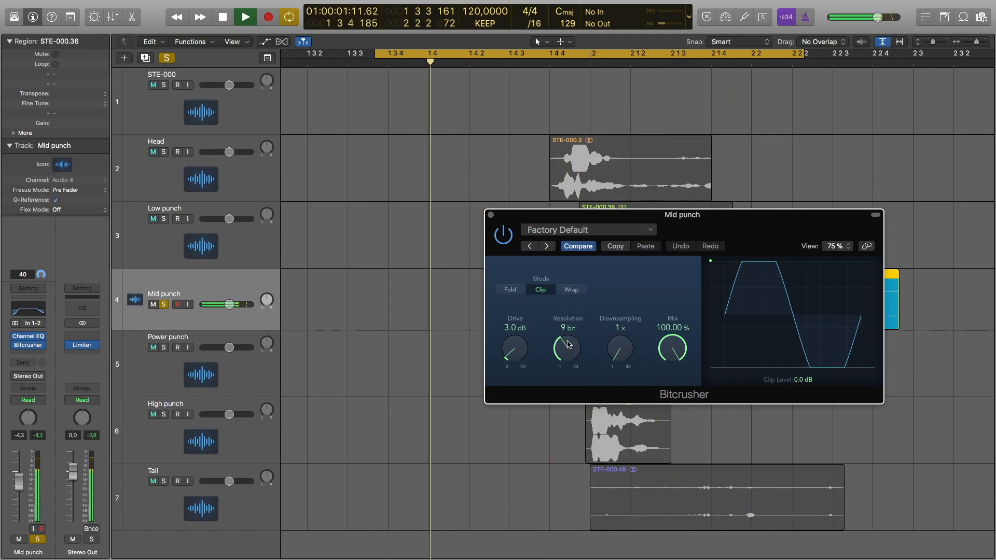
pyautogui.moveTo(619, 353); pyautogui.dragTo(574, 338)
pyautogui.moveTo(672, 349)
pyautogui.mouseDown()
pyautogui.moveTo(633, 362)
pyautogui.moveTo(621, 336)
pyautogui.moveTo(662, 346)
pyautogui.mouseUp()
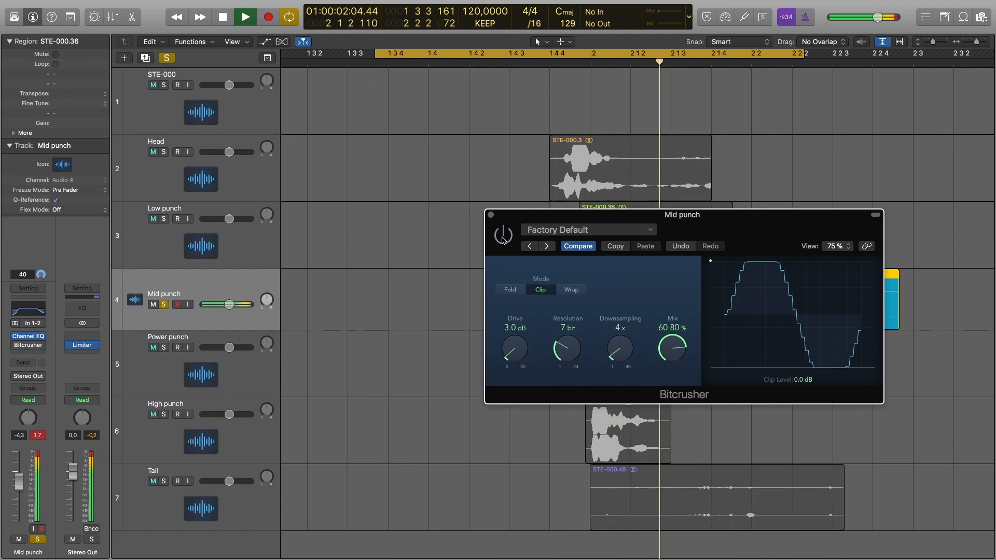
pyautogui.click(491, 215)
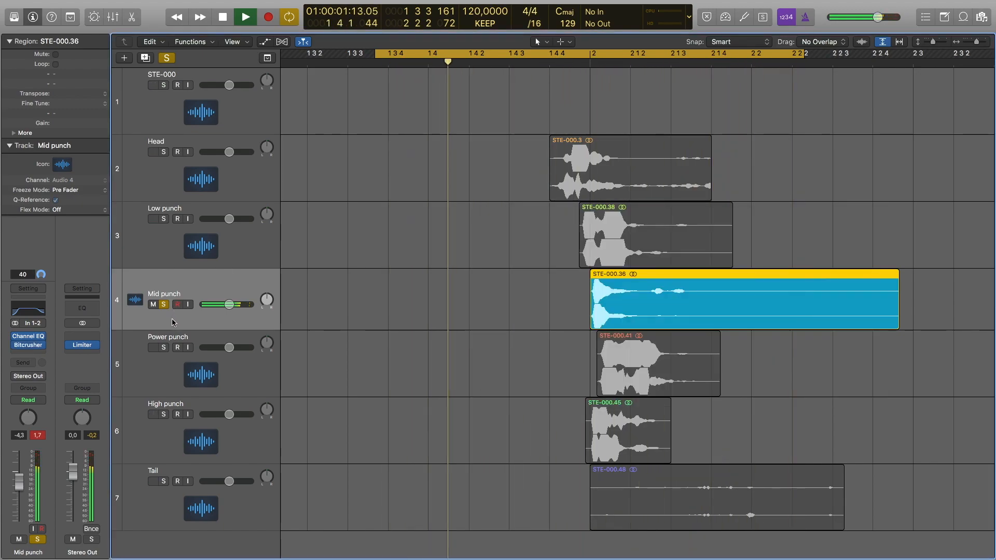
pyautogui.press('space')
# Split the Mid punch region at about 2 1 4, delete the part after the cut, and play the result
pyautogui.press('t')
pyautogui.press('i')
pyautogui.click(720, 293)
pyautogui.press('t')
pyautogui.press('t')
pyautogui.click(785, 304)
pyautogui.press('Delete')
pyautogui.press('space')
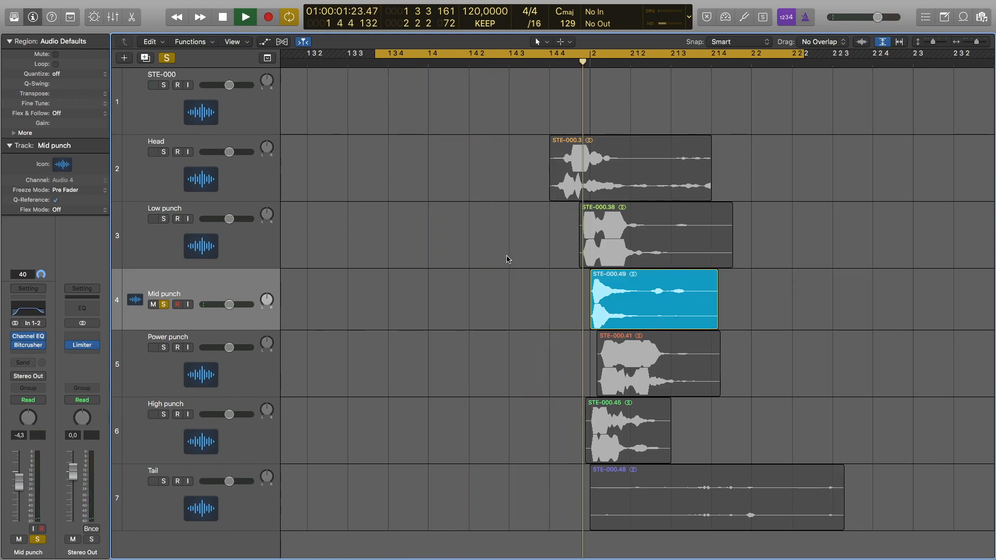
# Stop playback, unsolo the Mid punch and add a short fade-out at the end of its region
pyautogui.press('space')
pyautogui.click(164, 304)
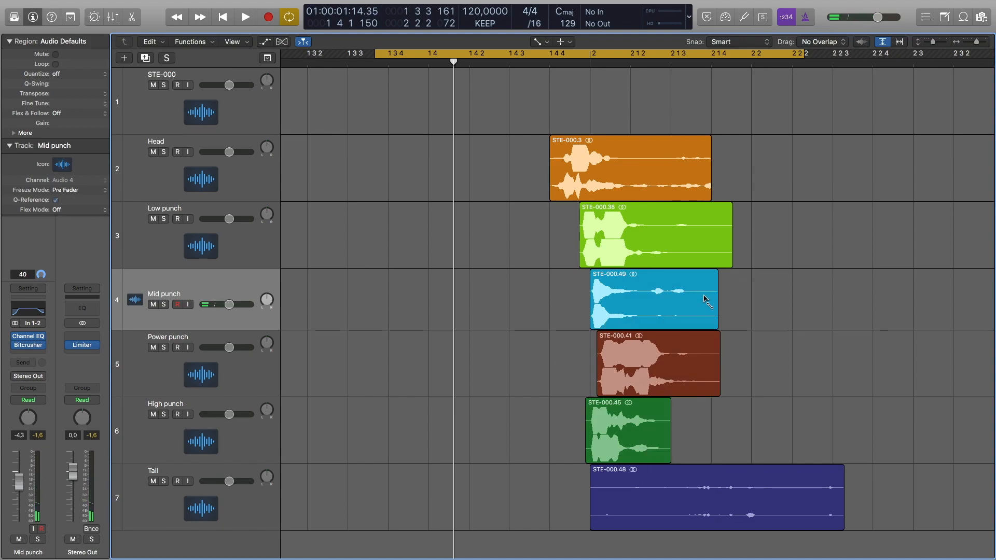
pyautogui.moveTo(706, 297); pyautogui.dragTo(741, 302)
# Play the trimmed Mid punch with all layers and again soloed, and unsolo it
pyautogui.press('space')
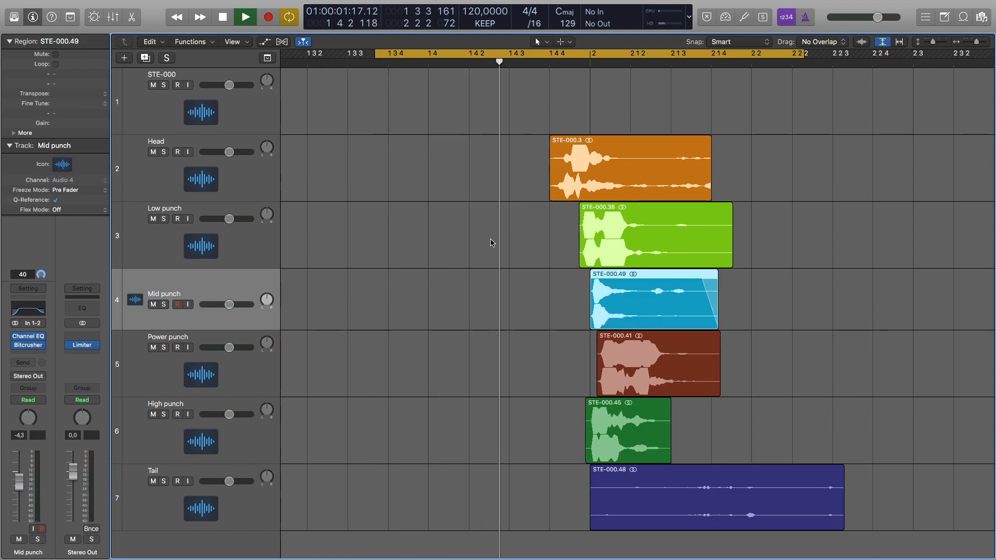
pyautogui.press('s')
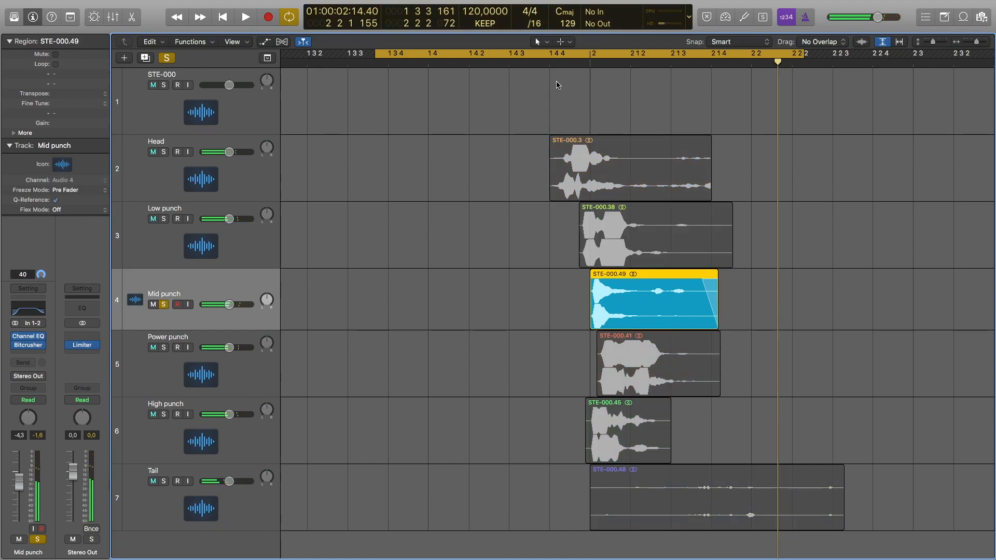
pyautogui.press('space')
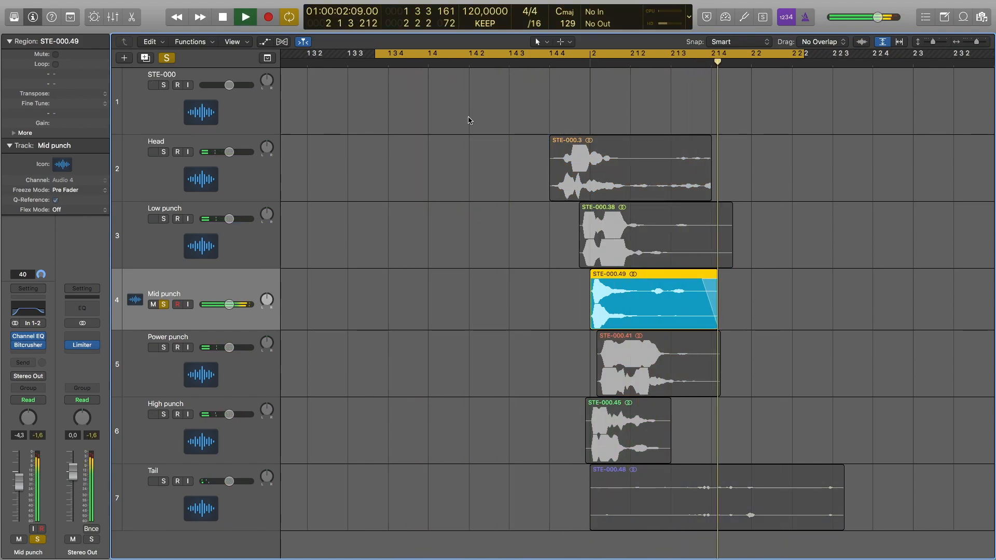
pyautogui.press('space')
pyautogui.press('s')
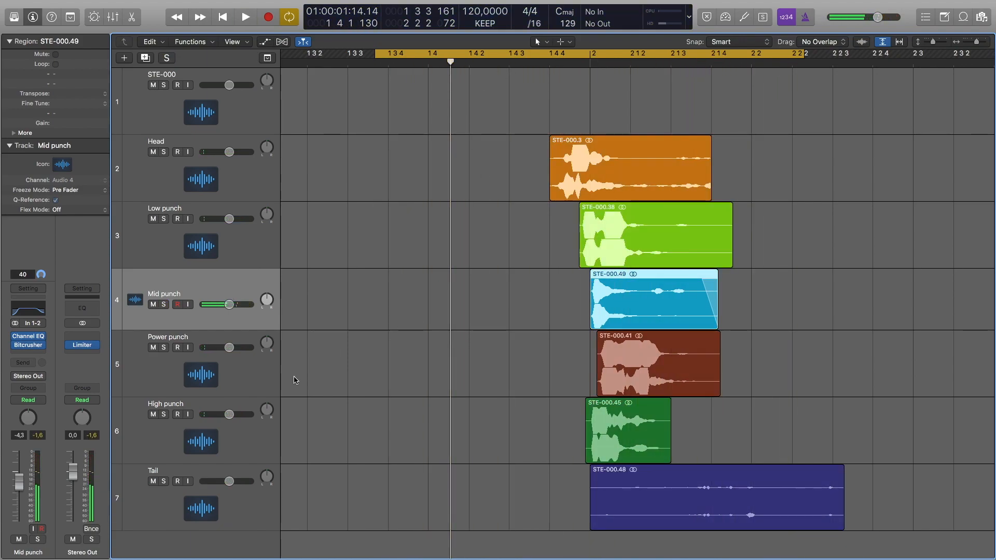
# Solo the Power punch track, play it in the cycle range and add a Channel EQ to it
pyautogui.click(248, 372)
pyautogui.press('s')
pyautogui.press('space')
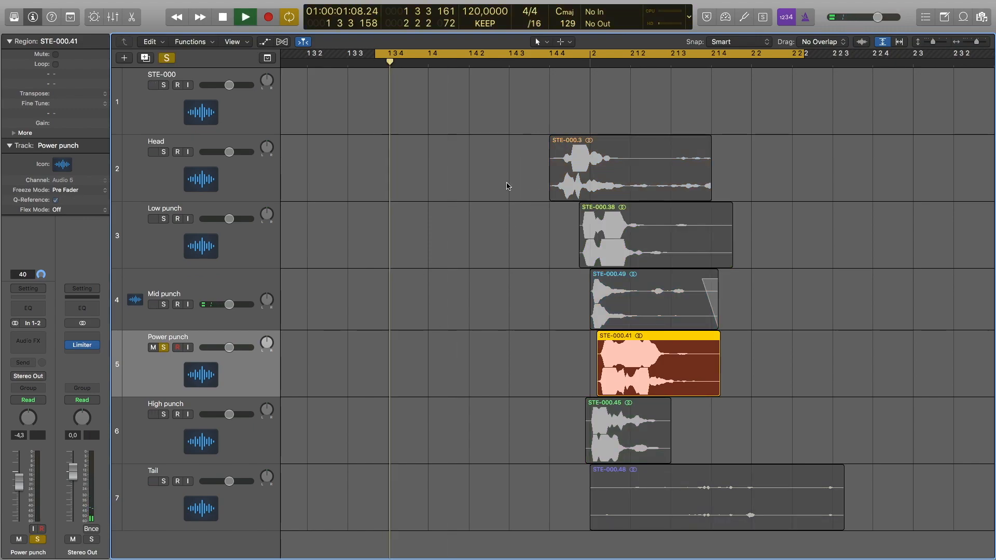
pyautogui.click(28, 308)
pyautogui.moveTo(297, 29); pyautogui.dragTo(632, 128)
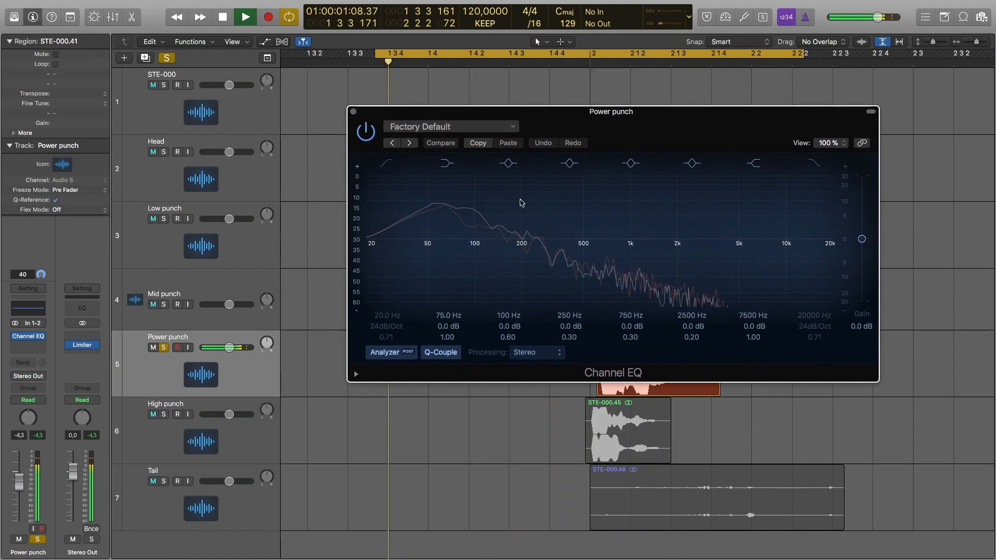
# Set the Power punch EQ to a 66 Hz low cut, -10 dB at 360 Hz, +2 dB at 80 Hz and +3 dB at 4150 Hz, and close it
pyautogui.click(397, 297)
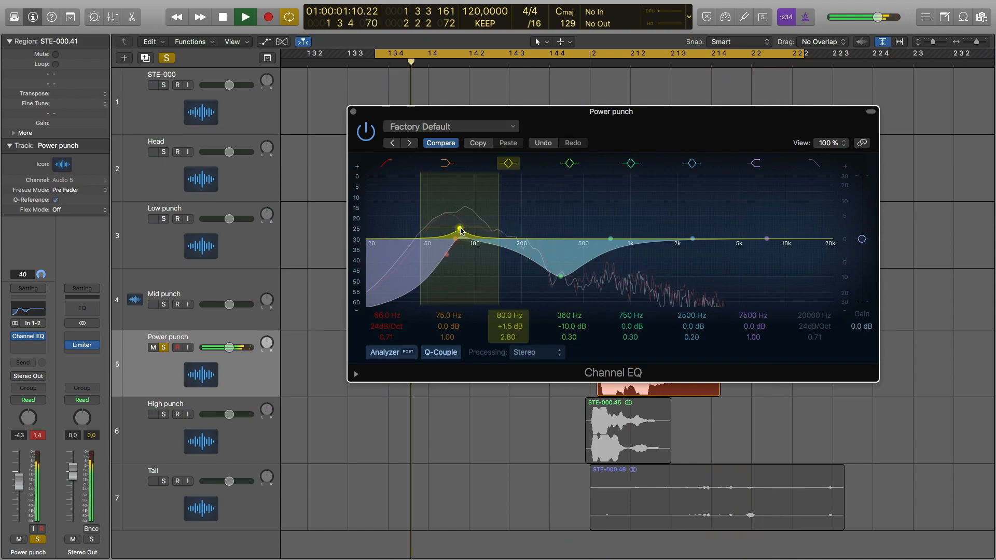
pyautogui.moveTo(460, 228); pyautogui.dragTo(461, 226)
pyautogui.moveTo(694, 240); pyautogui.dragTo(706, 223)
pyautogui.moveTo(708, 329); pyautogui.dragTo(730, 223)
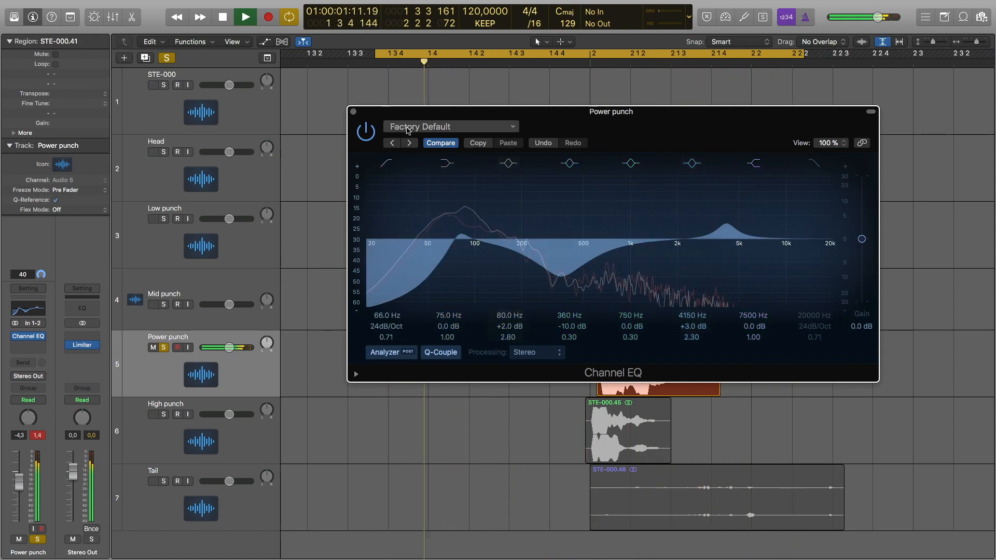
pyautogui.click(353, 111)
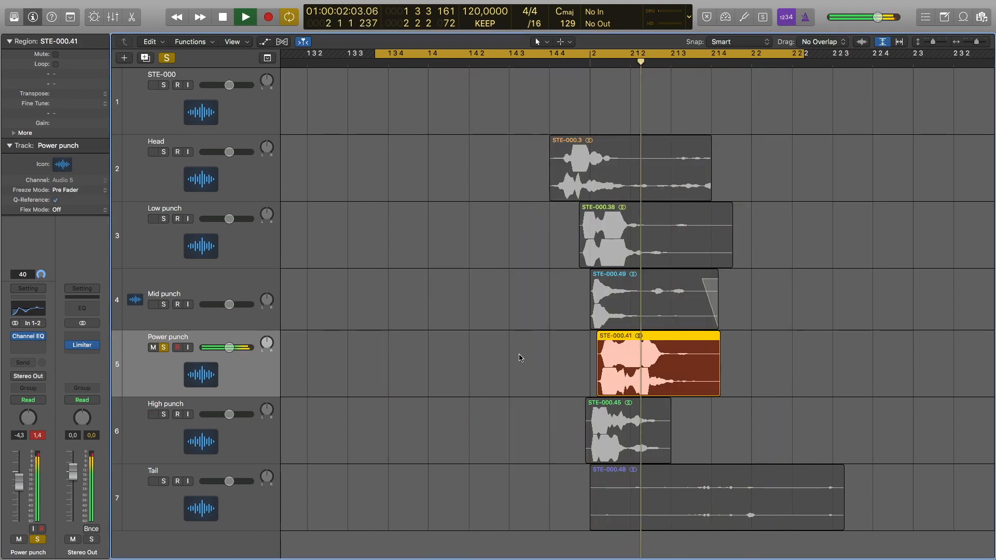
# Unsolo the Power punch and play all the layers together
pyautogui.press('space')
pyautogui.press('s')
pyautogui.press('space')
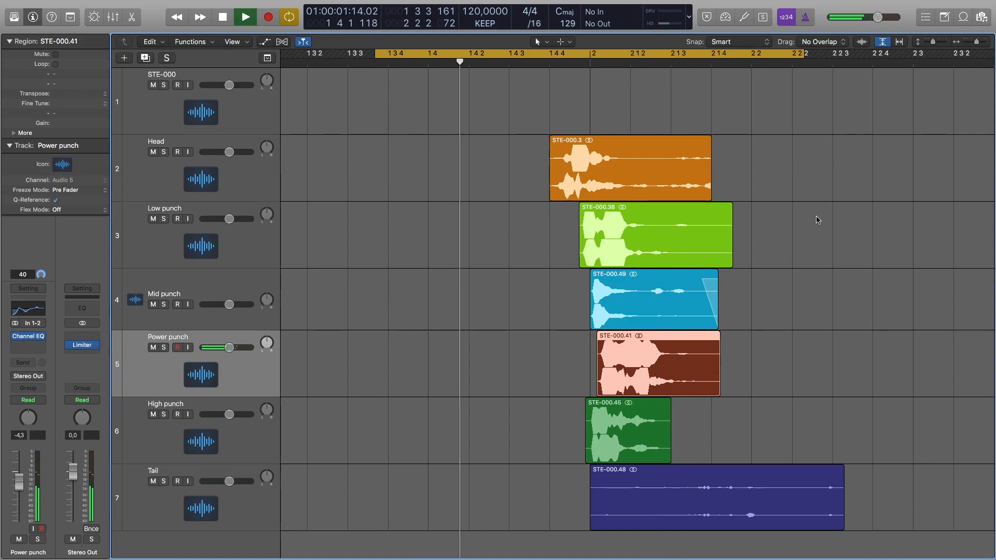
pyautogui.press('s')
pyautogui.press('s')
# Solo the High punch track, move its region 13 ticks earlier to 1 4 4 200, and play it
pyautogui.click(262, 451)
pyautogui.press('s')
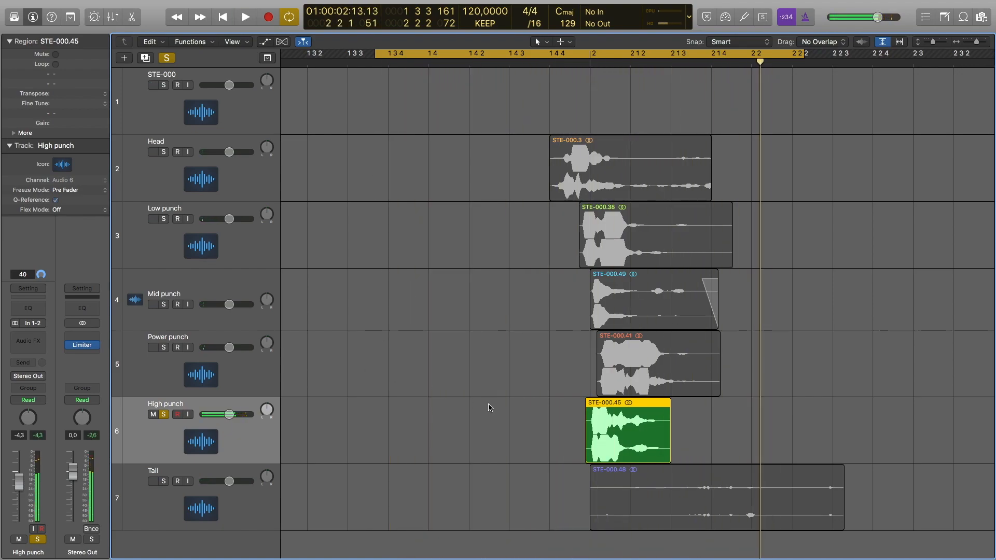
pyautogui.scroll(6, 615, 415)
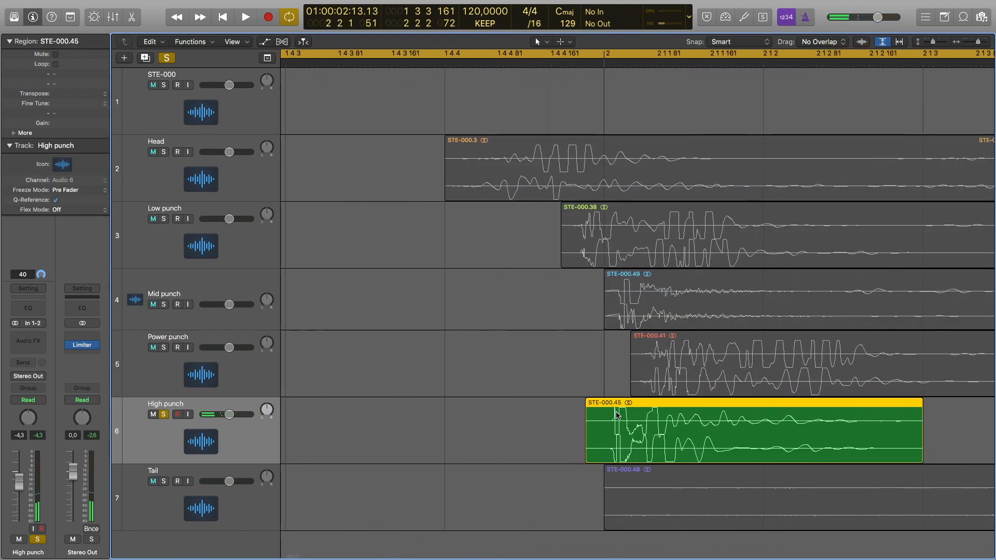
pyautogui.scroll(-1, 616, 415)
pyautogui.scroll(-2, 617, 415)
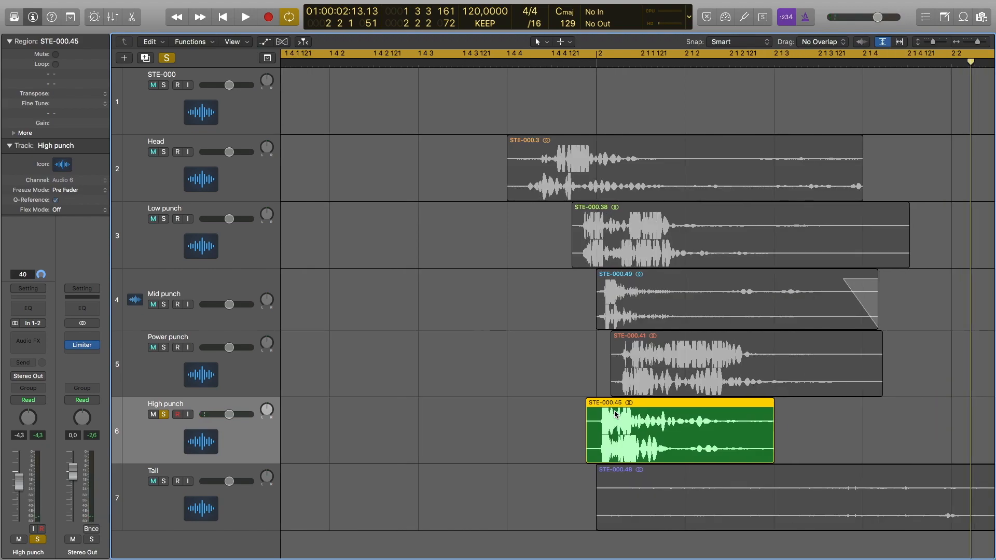
pyautogui.moveTo(639, 410); pyautogui.dragTo(634, 409)
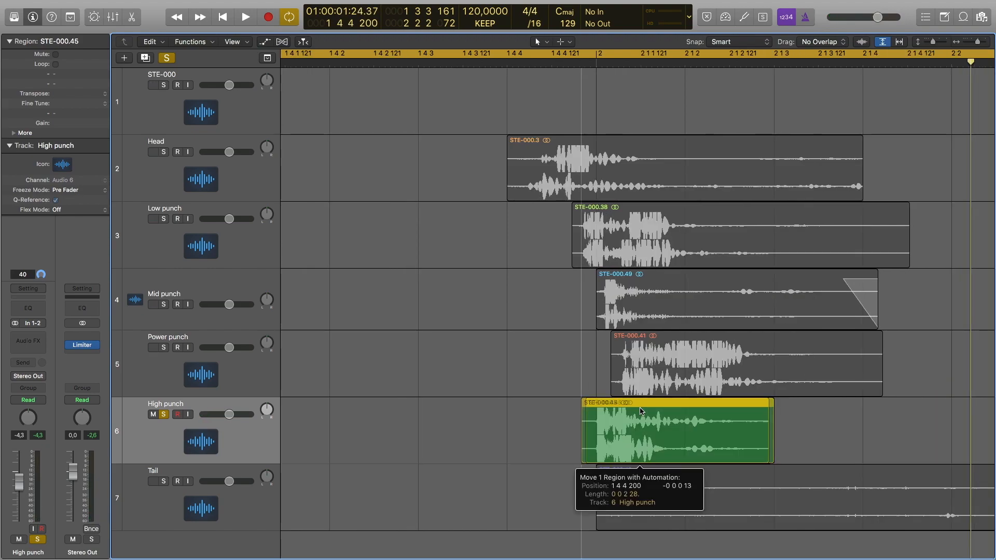
pyautogui.press('space')
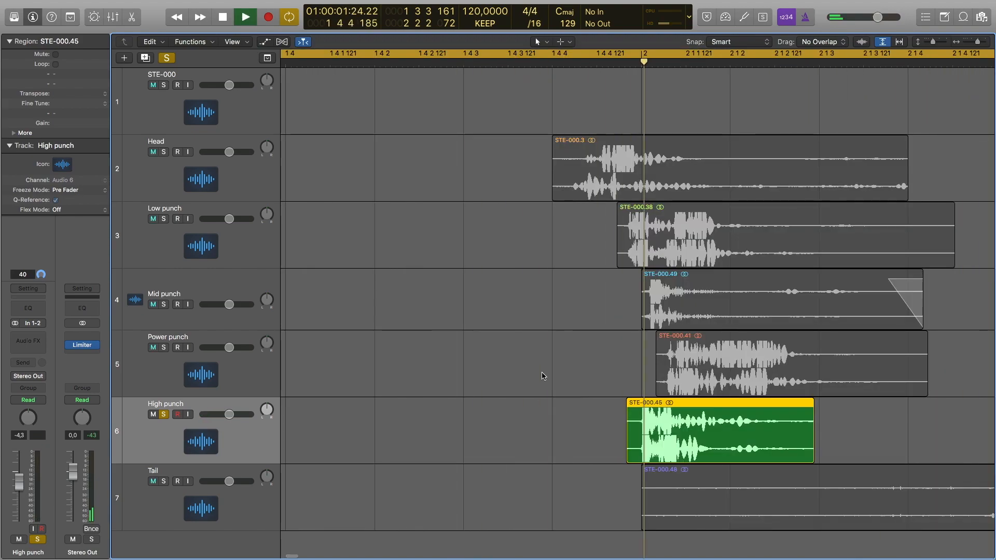
# Add a Channel EQ to the High punch with a low cut at 85 Hz
pyautogui.scroll(-4, 543, 376)
pyautogui.scroll(5, 546, 370)
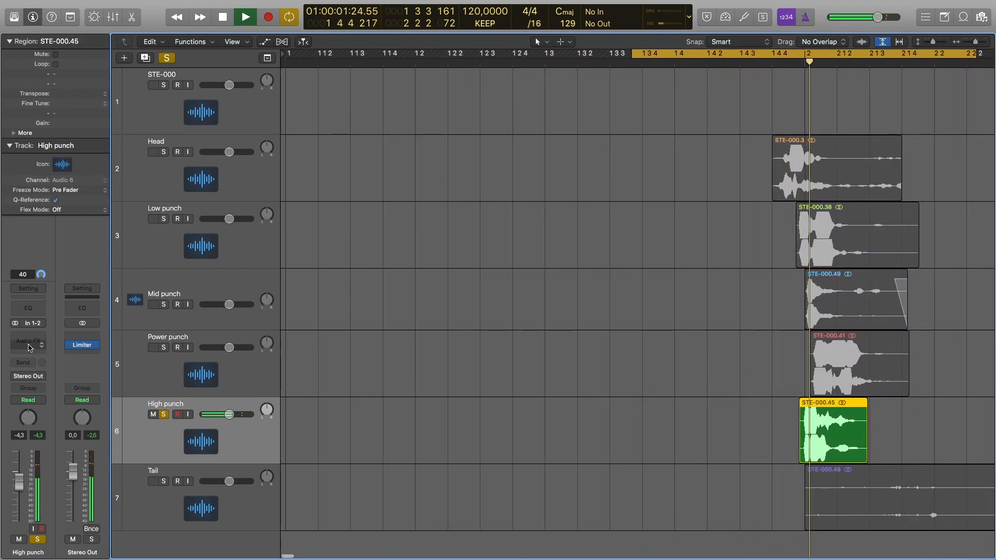
pyautogui.click(32, 309)
pyautogui.moveTo(257, 17); pyautogui.dragTo(470, 65)
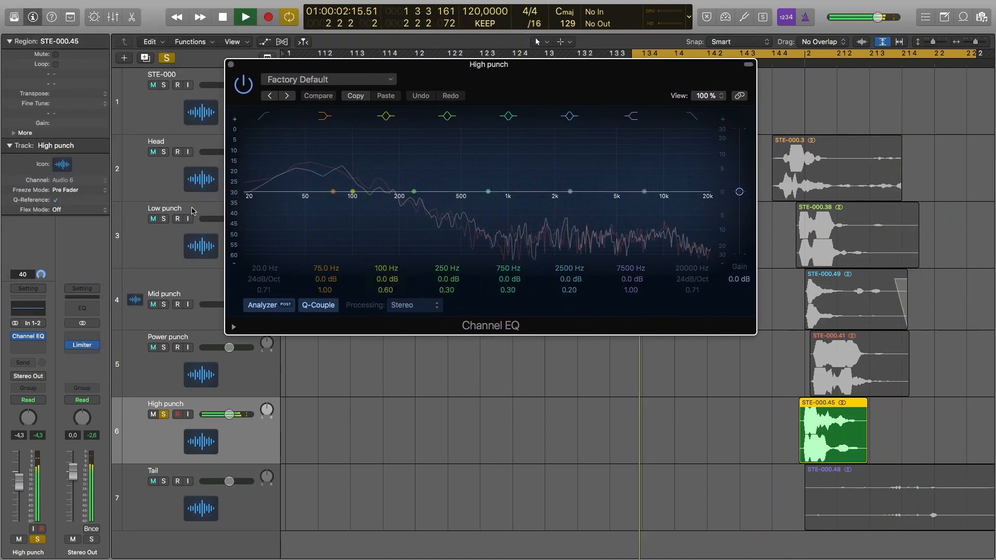
pyautogui.click(264, 120)
pyautogui.moveTo(254, 197); pyautogui.dragTo(360, 208)
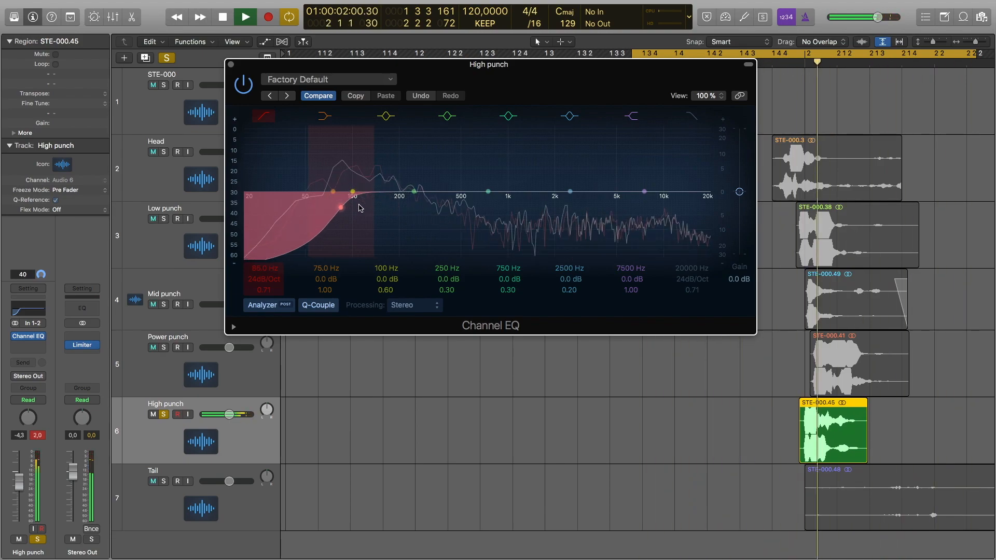
# Move the High punch EQ's 250 Hz band to 360 Hz with its gain at 0 dB, and stop playback
pyautogui.moveTo(418, 195); pyautogui.dragTo(449, 194)
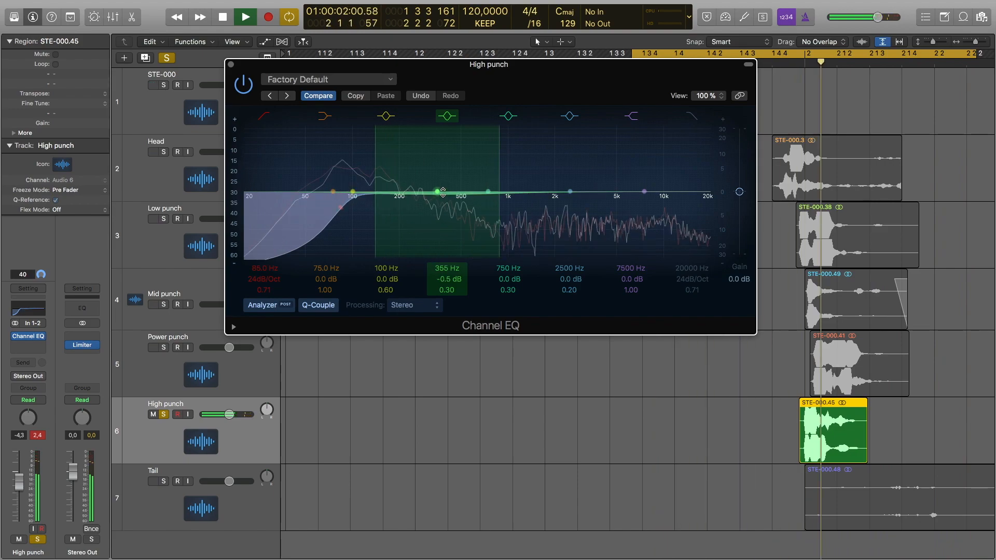
pyautogui.press('space')
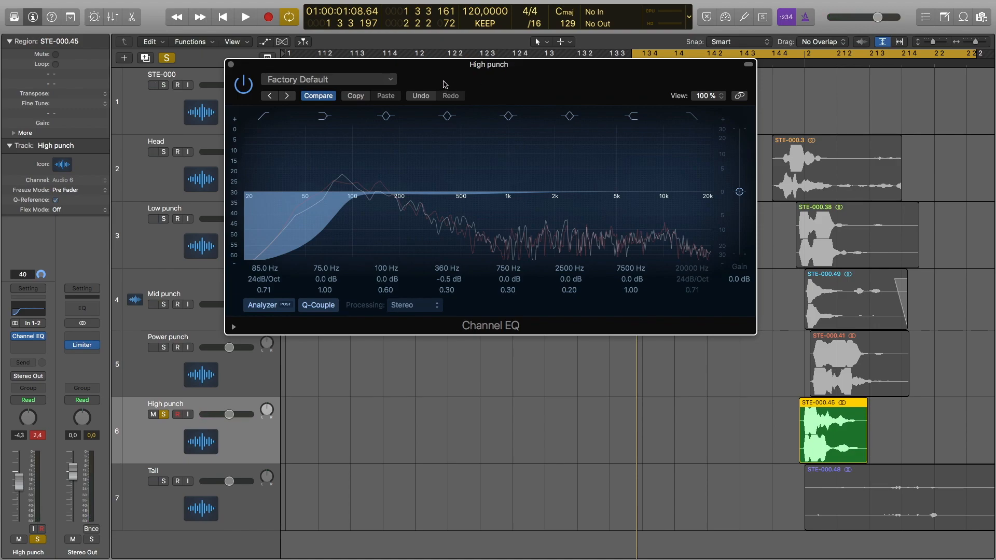
pyautogui.moveTo(496, 78); pyautogui.dragTo(472, 140)
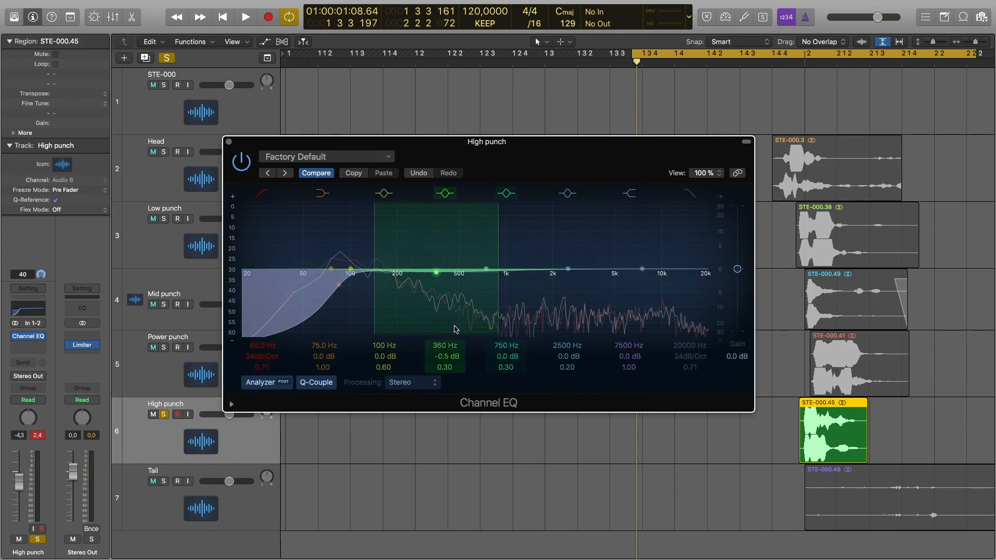
pyautogui.moveTo(440, 277); pyautogui.dragTo(435, 276)
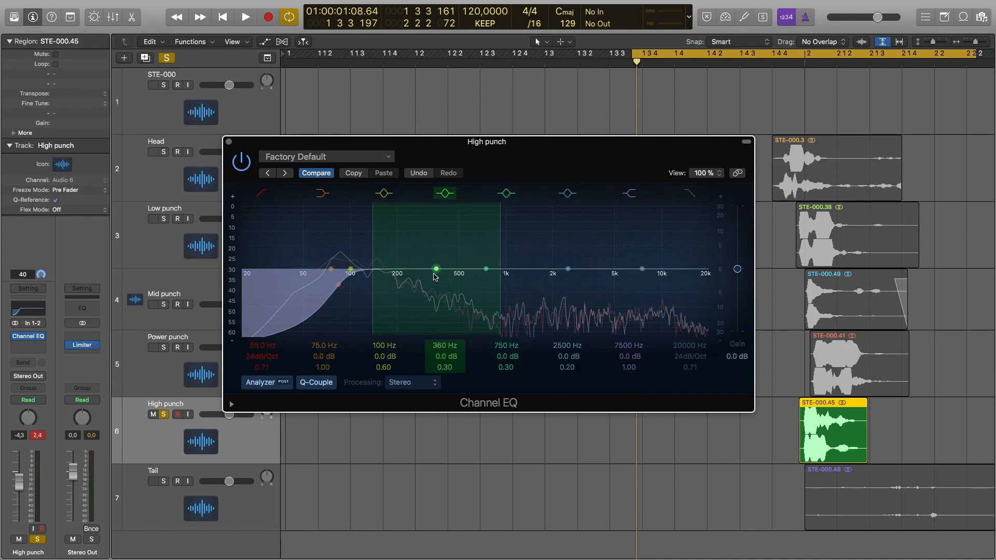
pyautogui.moveTo(530, 172); pyautogui.dragTo(515, 159)
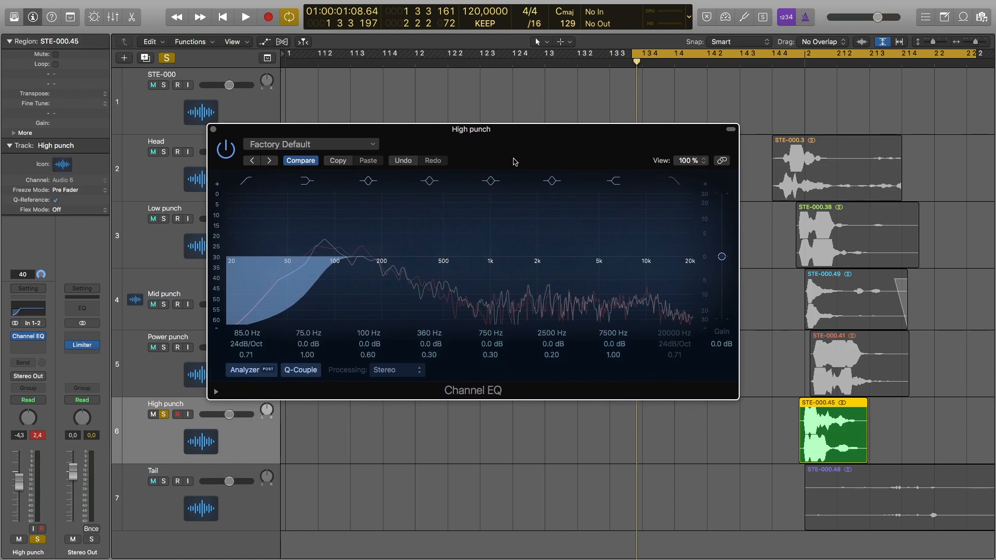
# Replay the High punch briefly and lower the EQ's 360 Hz band to -8 dB
pyautogui.press('space')
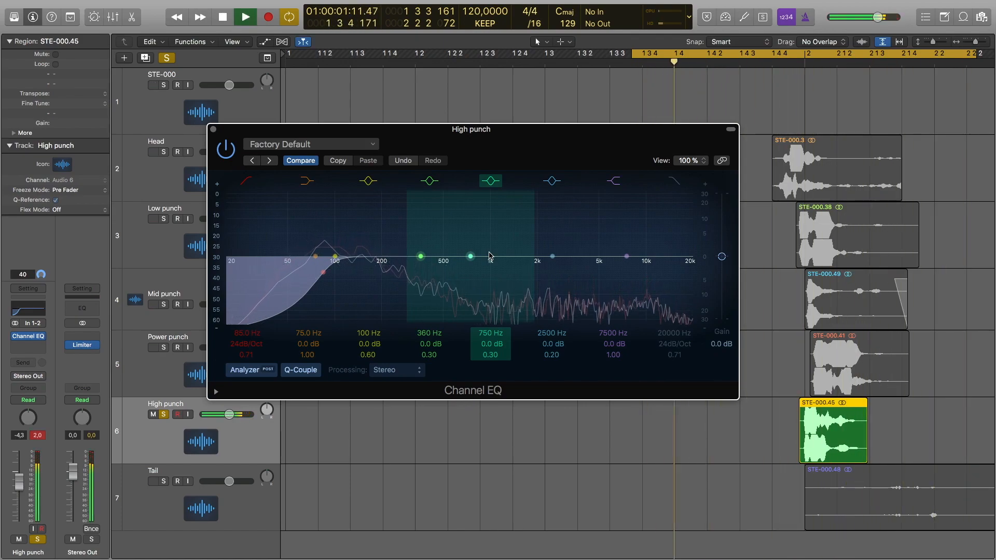
pyautogui.press('space')
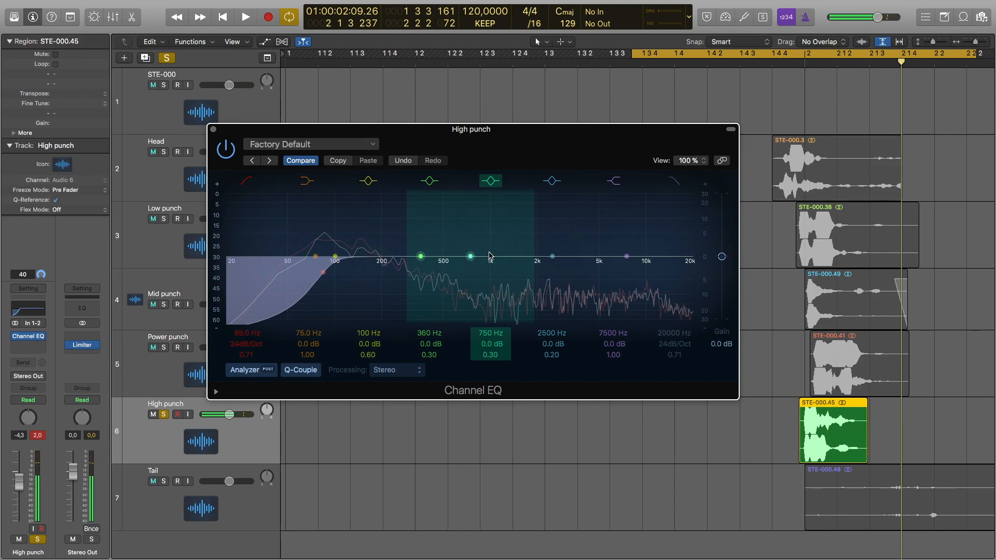
pyautogui.moveTo(491, 141); pyautogui.dragTo(511, 142)
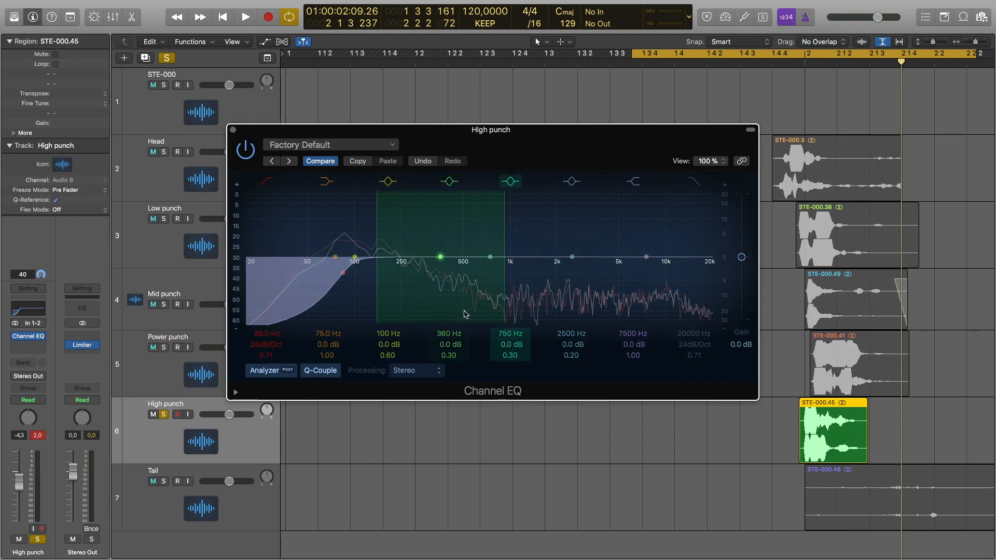
pyautogui.moveTo(441, 258); pyautogui.dragTo(444, 278)
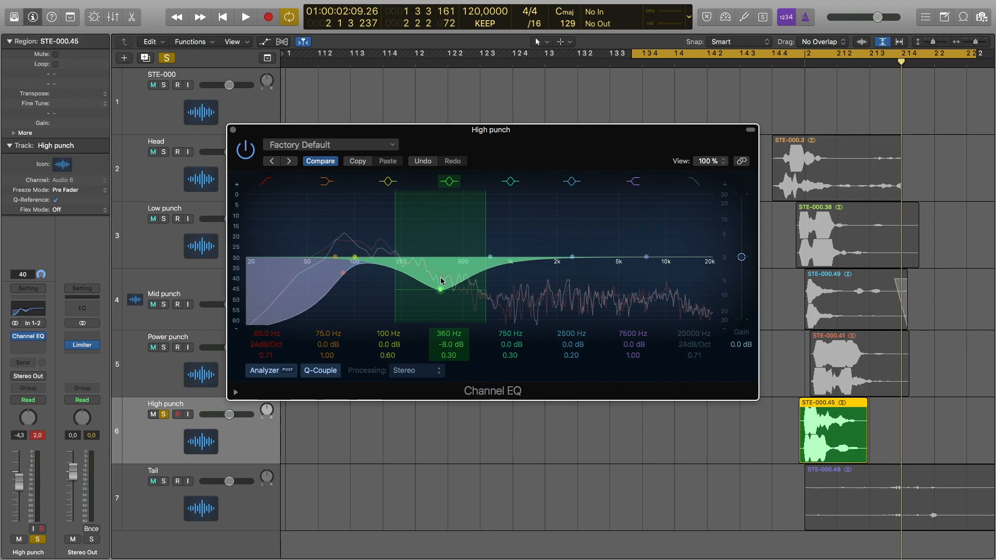
# Adjust the High punch EQ's 360 Hz band to 365 Hz and -9 dB, and play the track briefly
pyautogui.moveTo(543, 149); pyautogui.dragTo(572, 142)
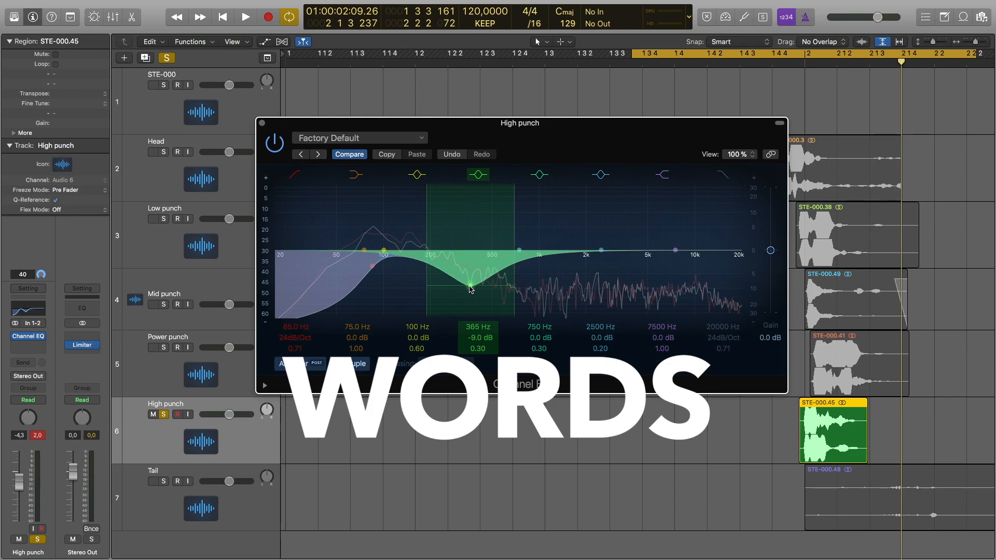
pyautogui.press('space')
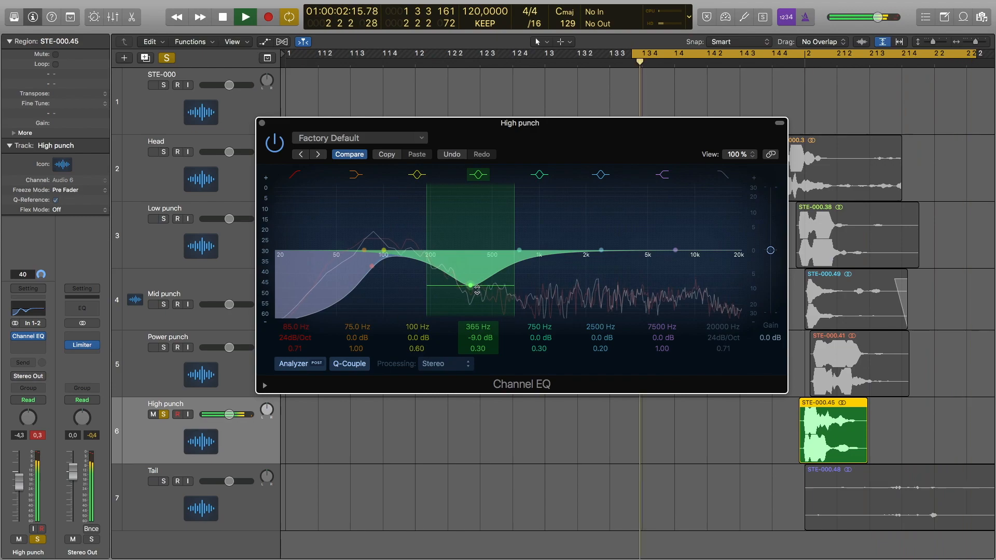
pyautogui.press('space')
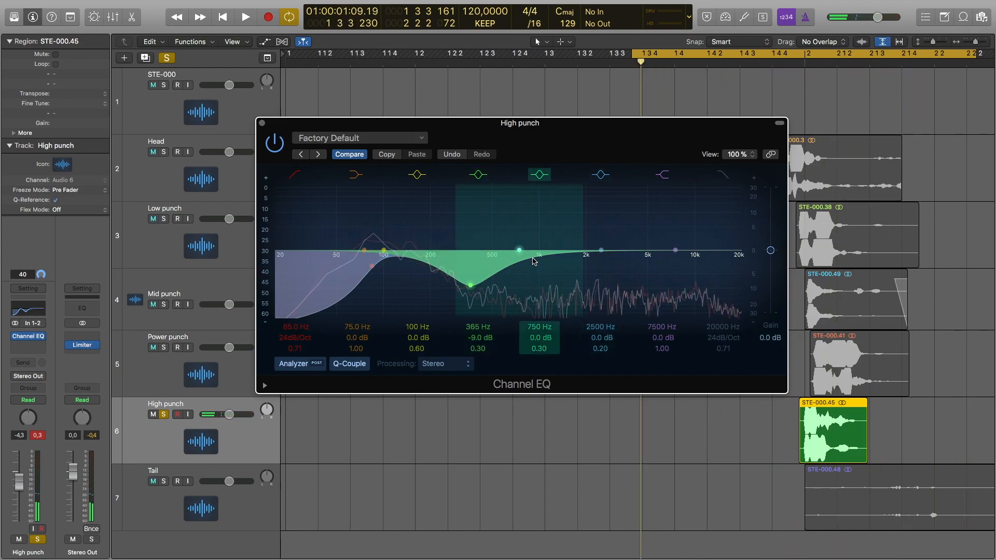
# Move the High punch EQ's 2500 Hz band to 3750 Hz at +1 dB with a Q of 0.83 during playback
pyautogui.moveTo(603, 252); pyautogui.dragTo(626, 235)
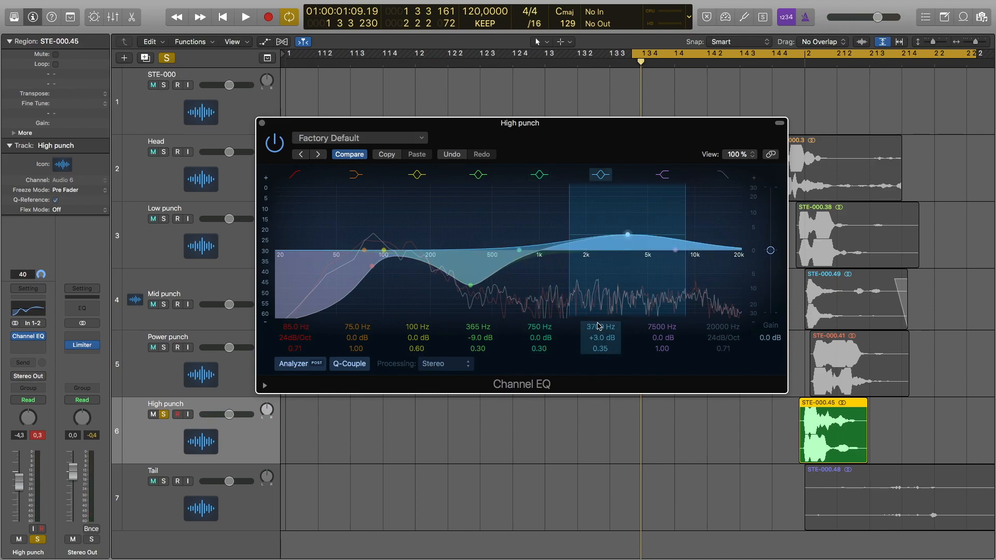
pyautogui.moveTo(599, 350); pyautogui.dragTo(598, 343)
pyautogui.press('space')
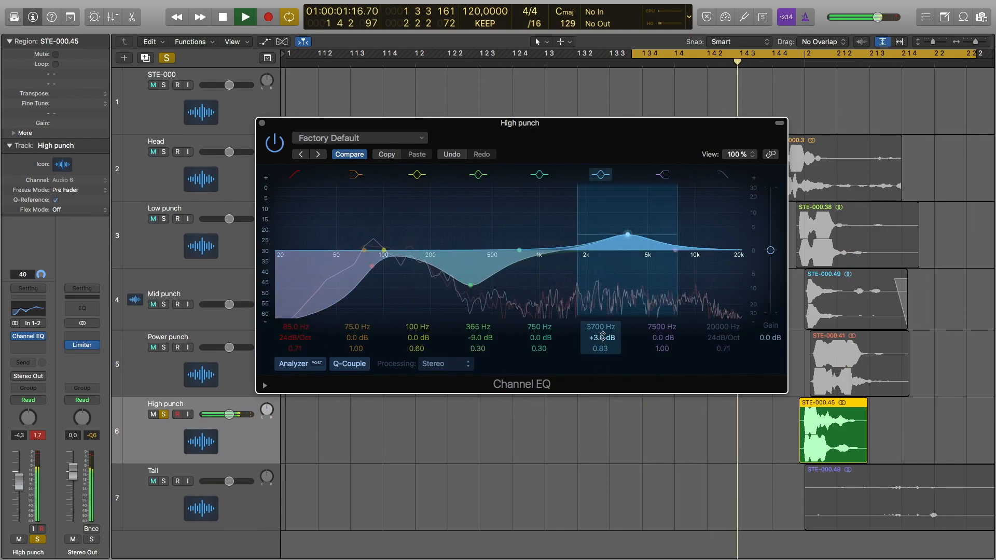
pyautogui.moveTo(628, 235); pyautogui.dragTo(631, 243)
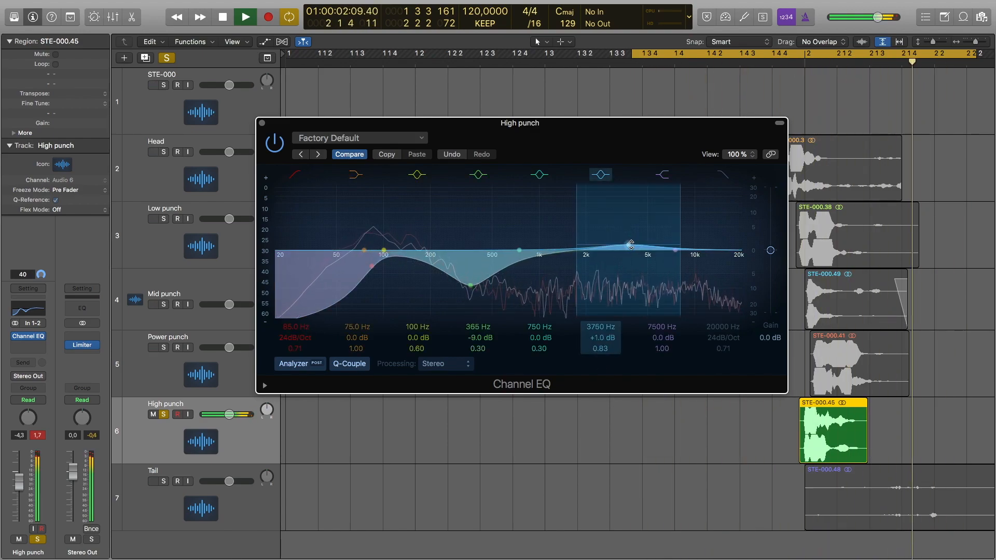
# Compare the High punch with its EQ bypassed and enabled, close the EQ and stop playback
pyautogui.click(278, 146)
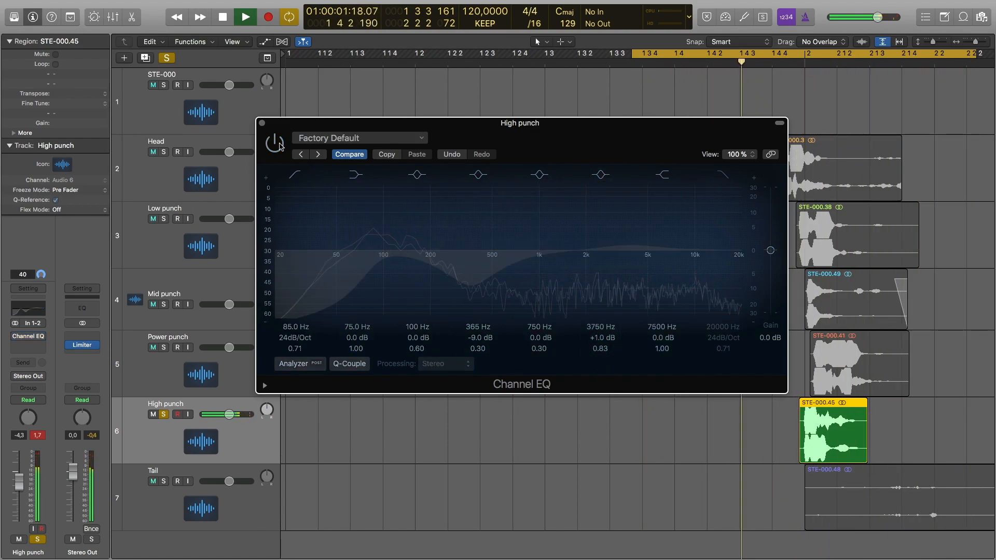
pyautogui.click(279, 145)
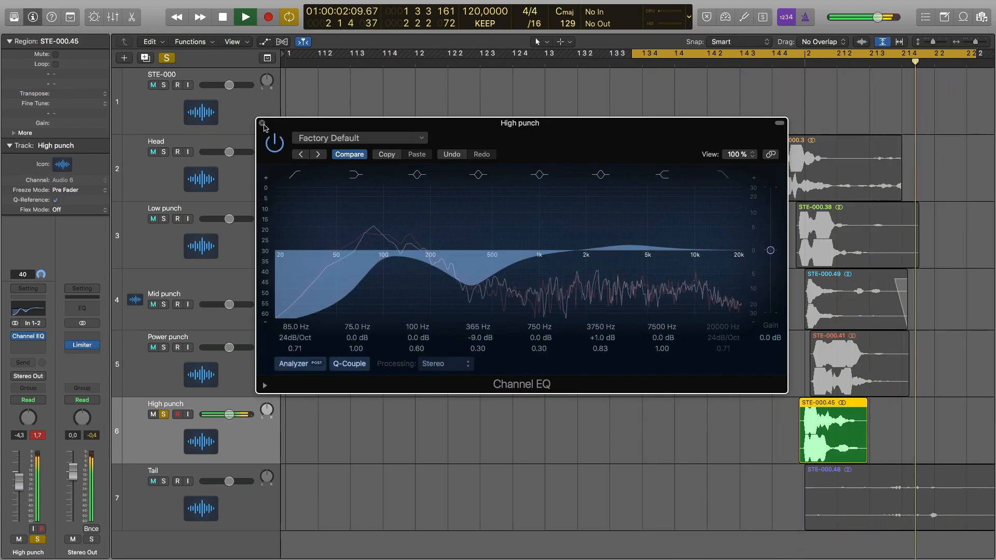
pyautogui.click(262, 124)
pyautogui.press('space')
# Solo the Tail track instead of High punch and play its region
pyautogui.click(228, 501)
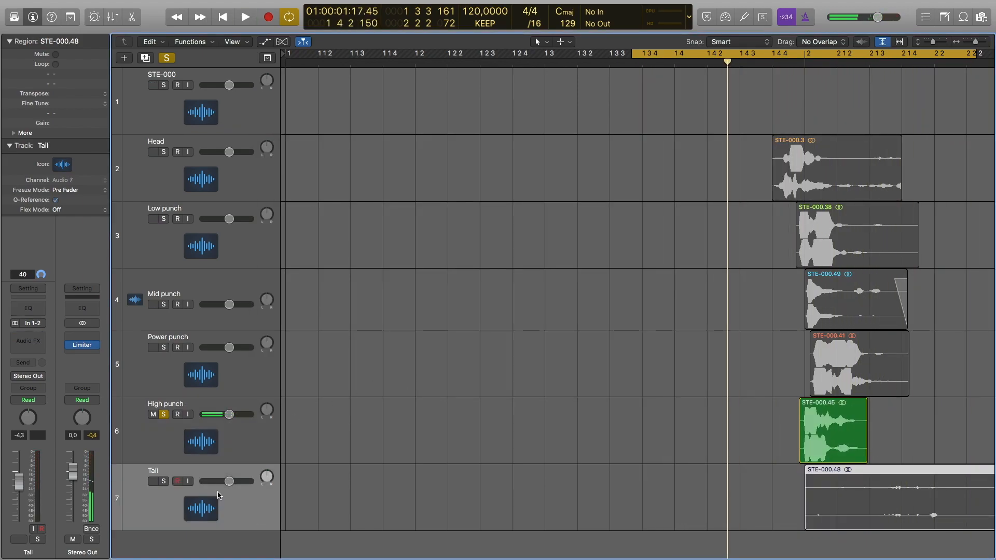
pyautogui.click(167, 415)
pyautogui.press('s')
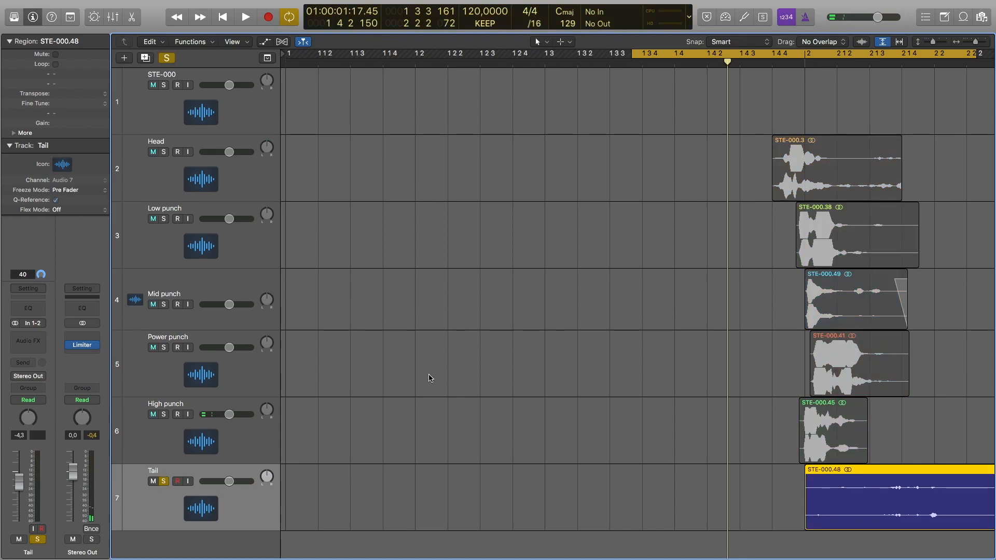
pyautogui.hscroll(2, 429, 379)
pyautogui.hscroll(4, 430, 378)
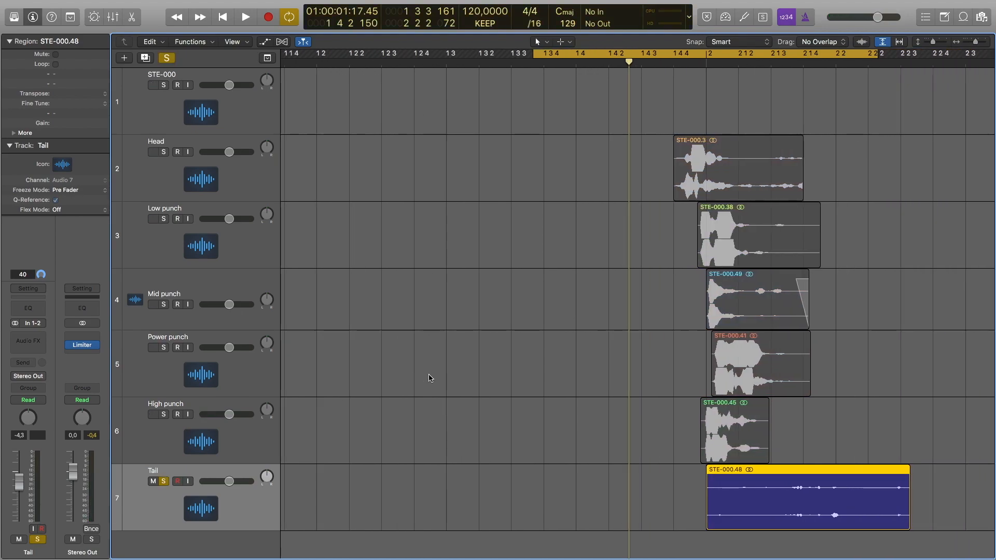
pyautogui.press('space')
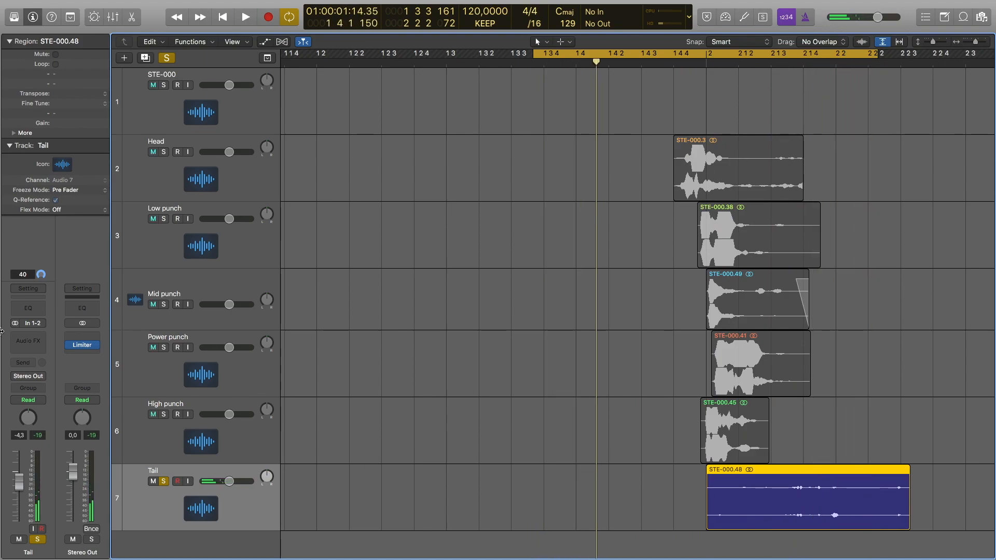
# Add a bypassed Channel EQ to the Tail track, followed by a stereo Klanghelm SDRR2tube
pyautogui.click(36, 316)
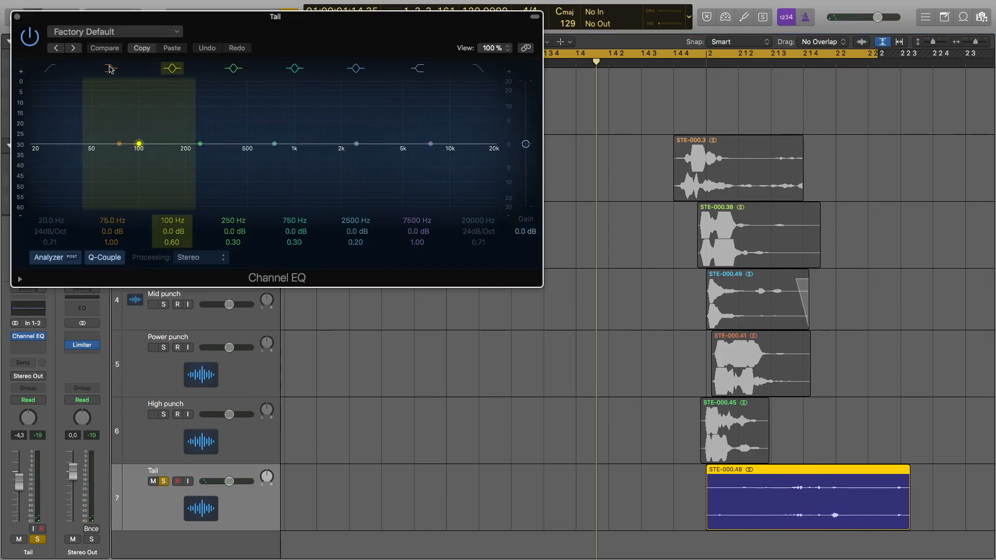
pyautogui.click(17, 17)
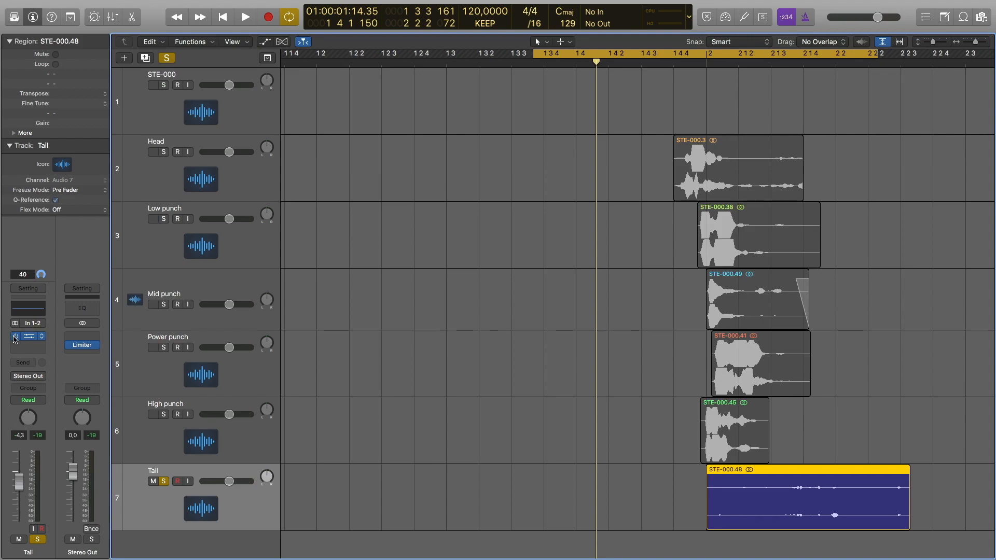
pyautogui.click(27, 351)
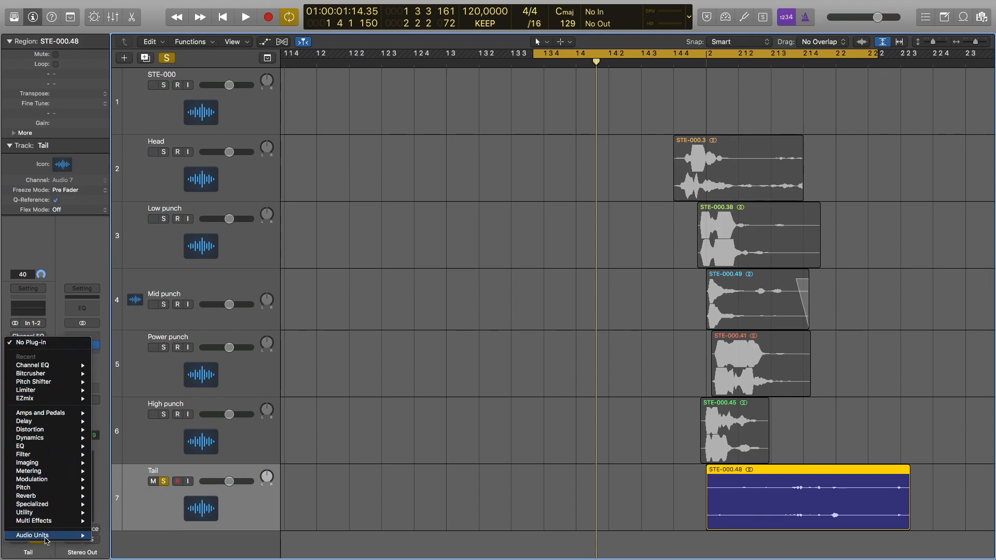
pyautogui.moveTo(68, 540)
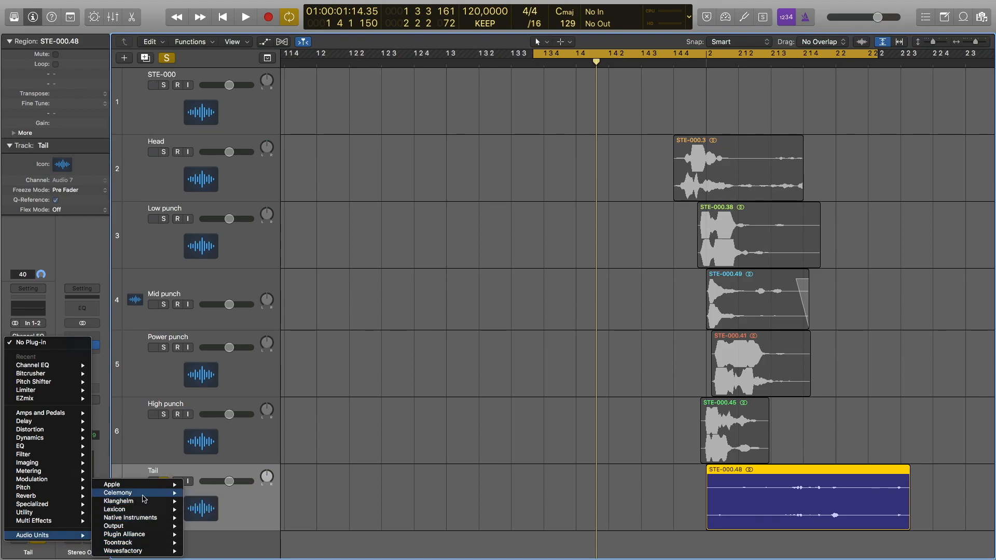
pyautogui.moveTo(143, 503)
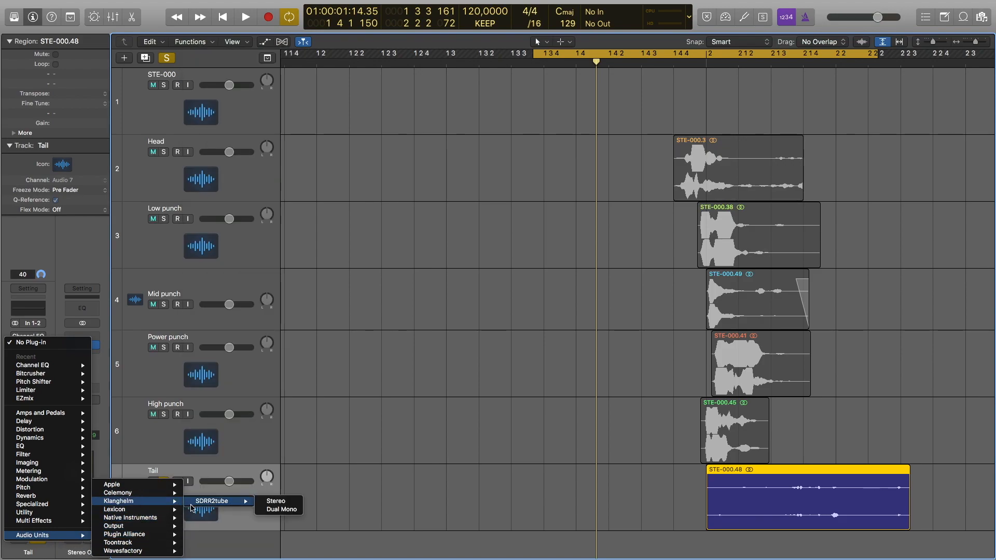
pyautogui.click(276, 501)
pyautogui.moveTo(260, 30); pyautogui.dragTo(433, 203)
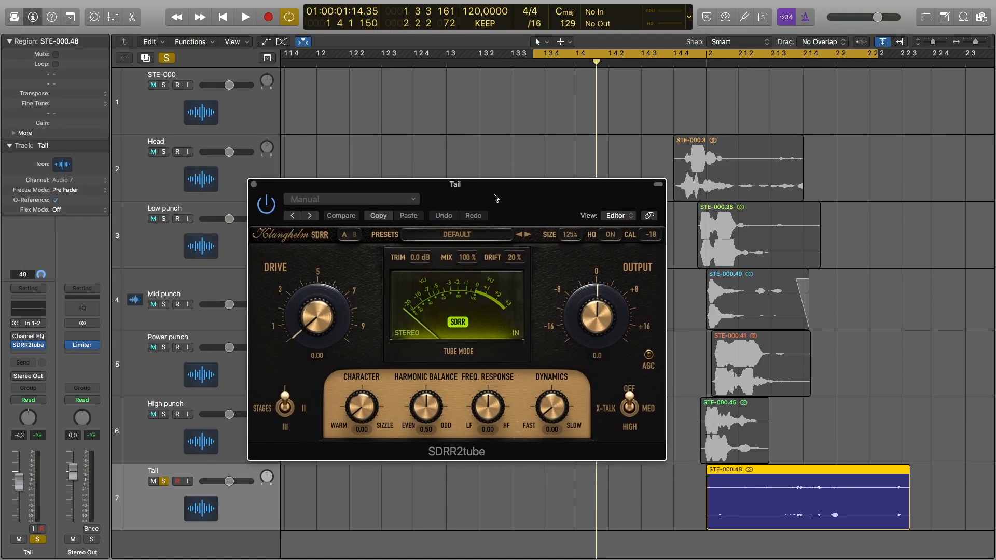
# Set the Tail's SDRR2tube drive to 4.33 and output to 4.1 while auditioning the track, and close the plug-in
pyautogui.press('space')
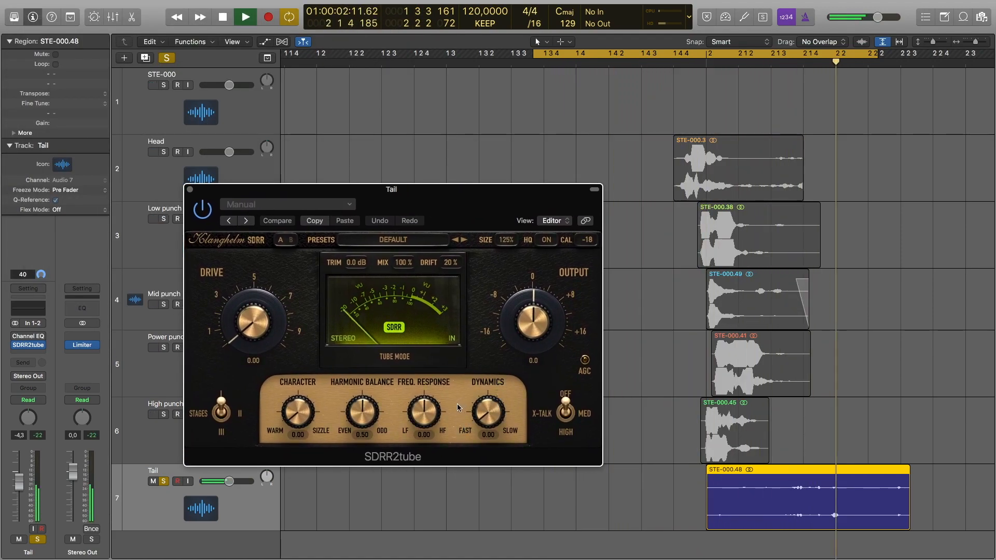
pyautogui.press('space')
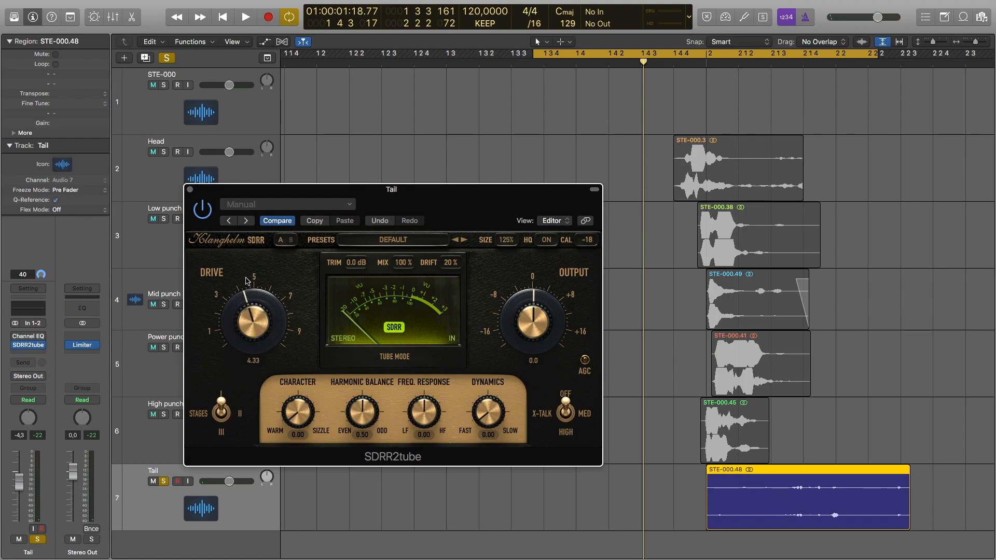
pyautogui.moveTo(525, 325); pyautogui.dragTo(524, 311)
pyautogui.press('space')
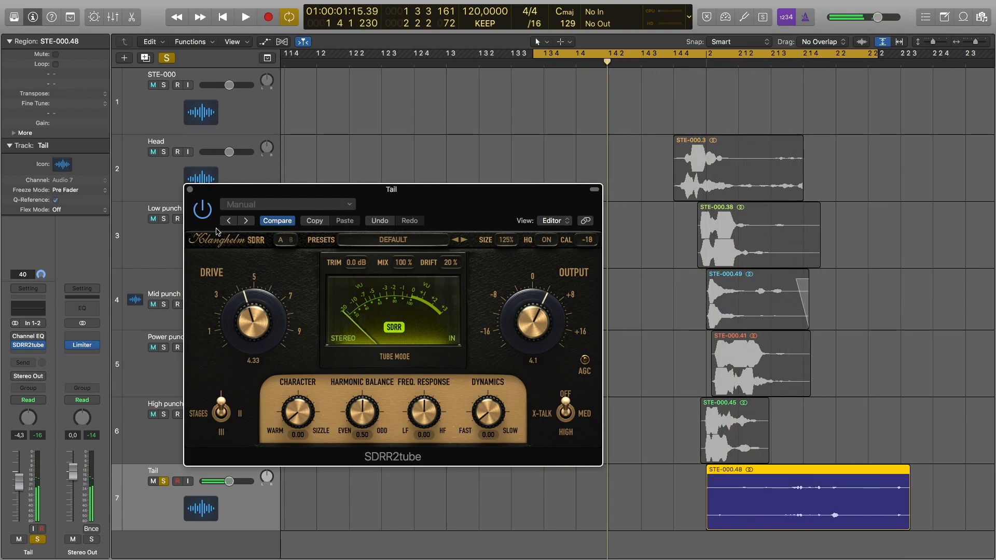
pyautogui.click(189, 190)
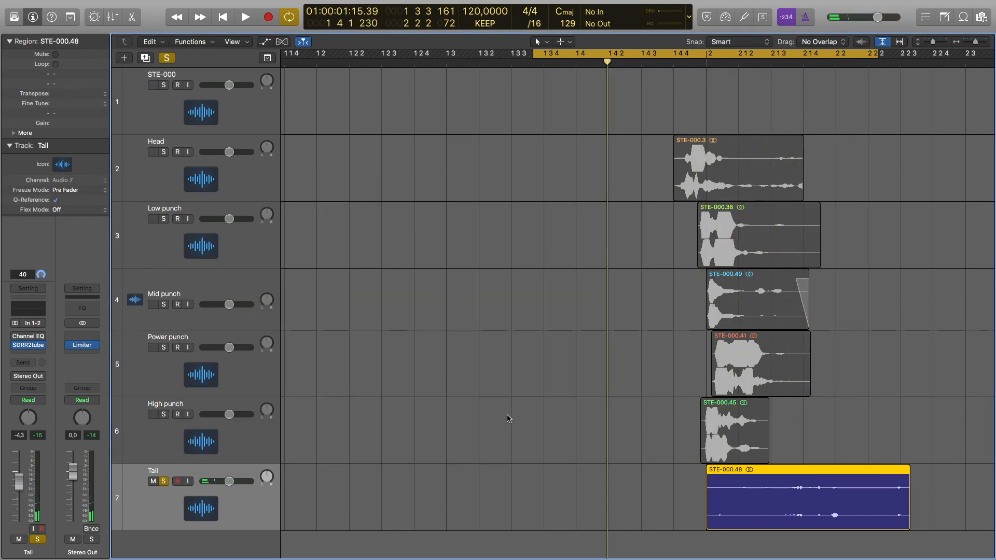
# Extend the cycle range to 2 2 4 195, past the end of the Tail region, and play it
pyautogui.moveTo(876, 55); pyautogui.dragTo(958, 55)
pyautogui.press('space')
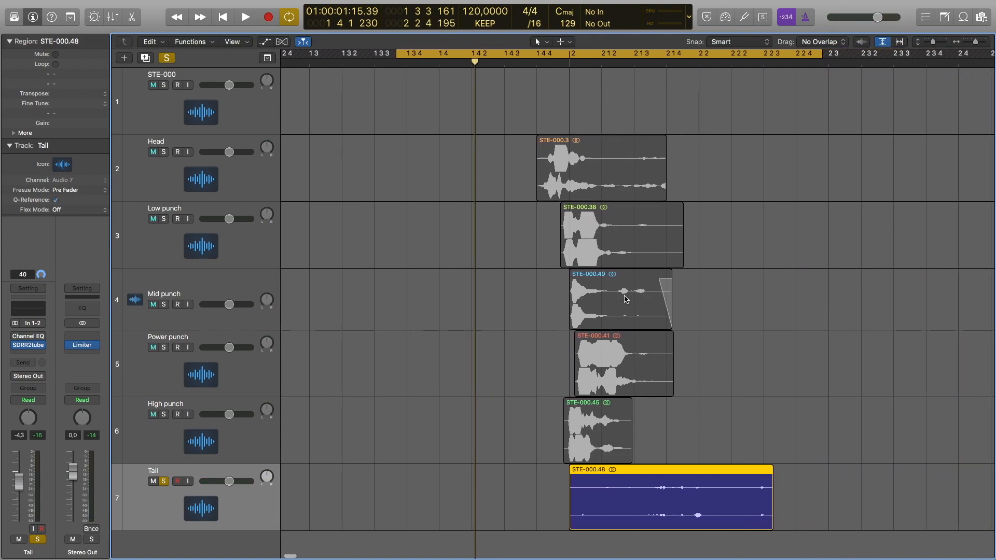
pyautogui.press('space')
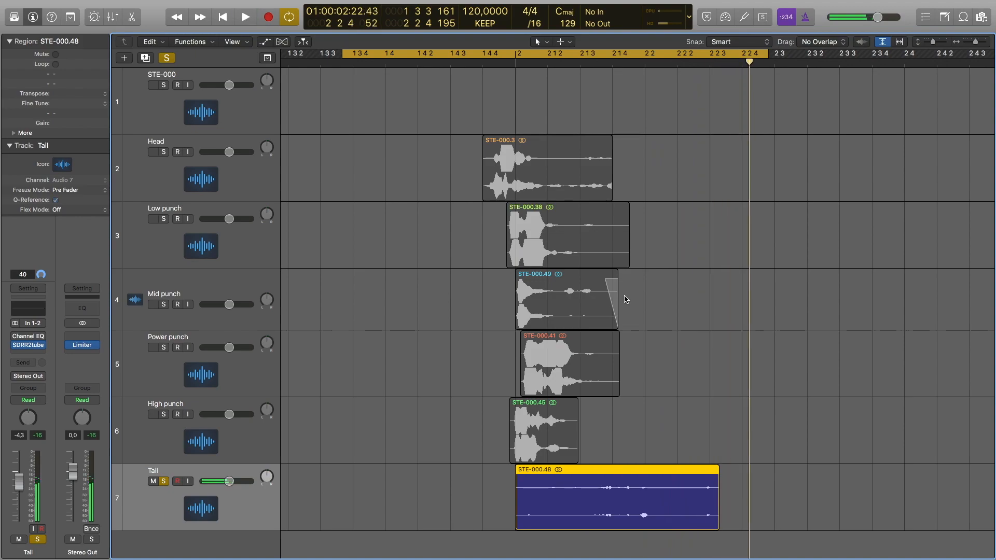
# Trim the end of the Tail region slightly shorter and replay the loop
pyautogui.moveTo(717, 512); pyautogui.dragTo(706, 513)
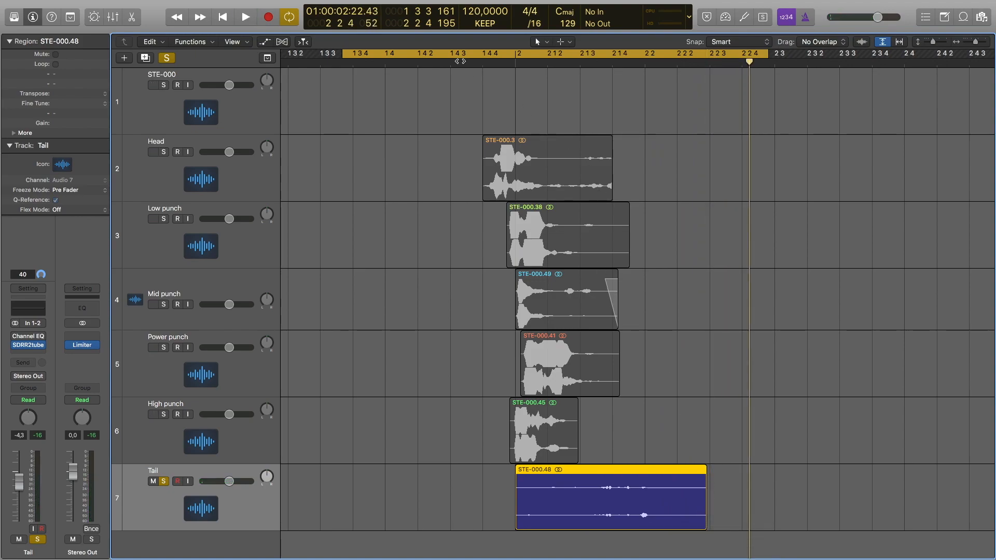
pyautogui.press('space')
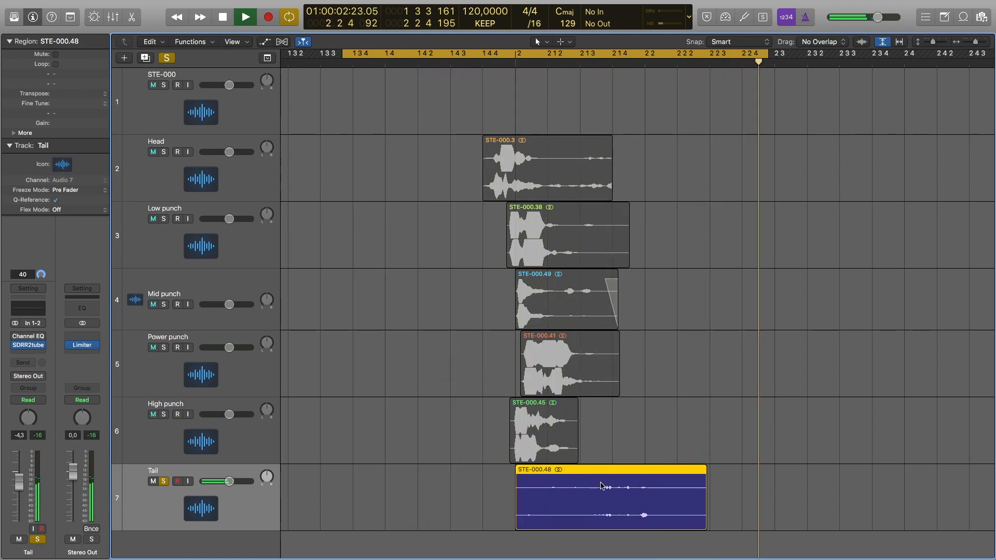
pyautogui.press('space')
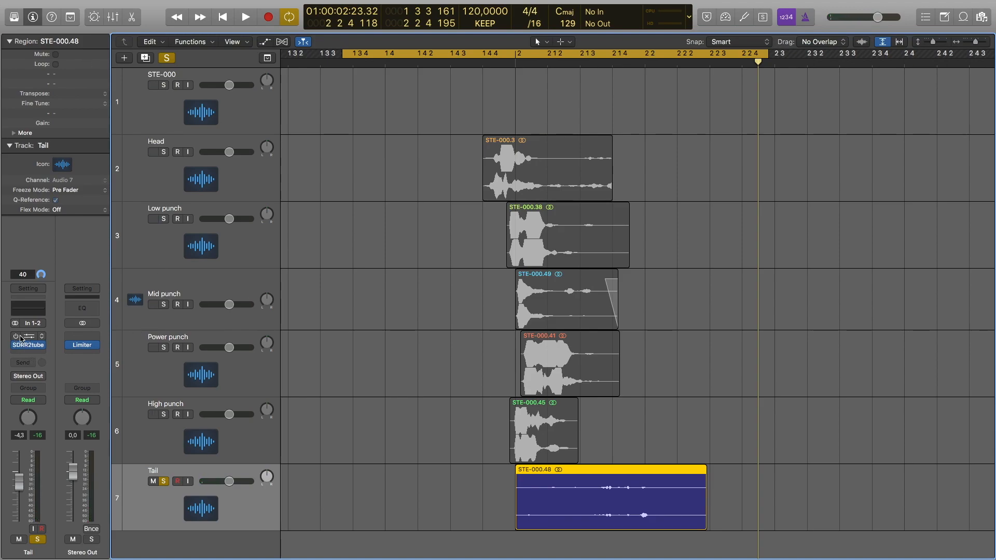
# Enable the Tail's Channel EQ and move its 100 Hz band to 72 Hz at -11 dB with a Q of 0.24, auditioning the cut
pyautogui.click(30, 311)
pyautogui.press('space')
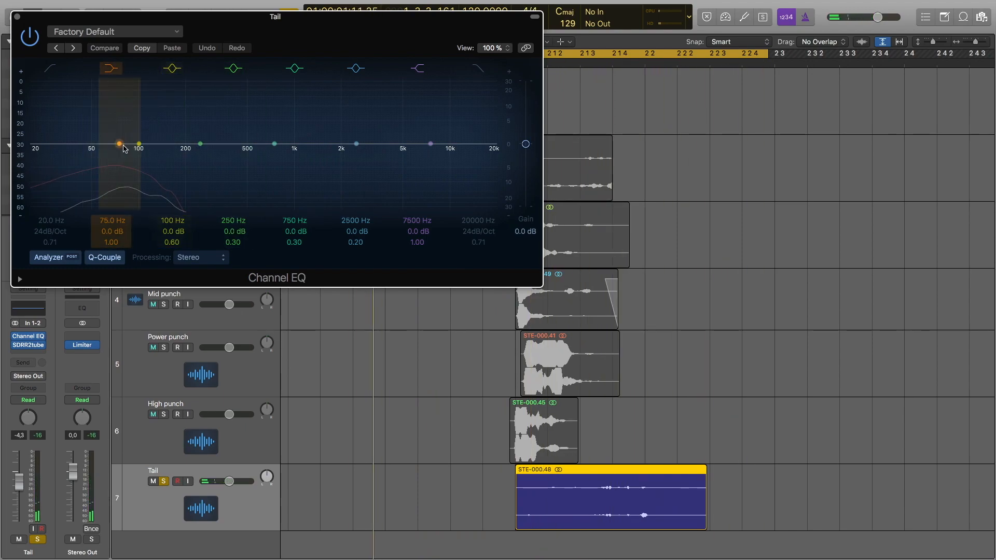
pyautogui.moveTo(140, 146); pyautogui.dragTo(117, 169)
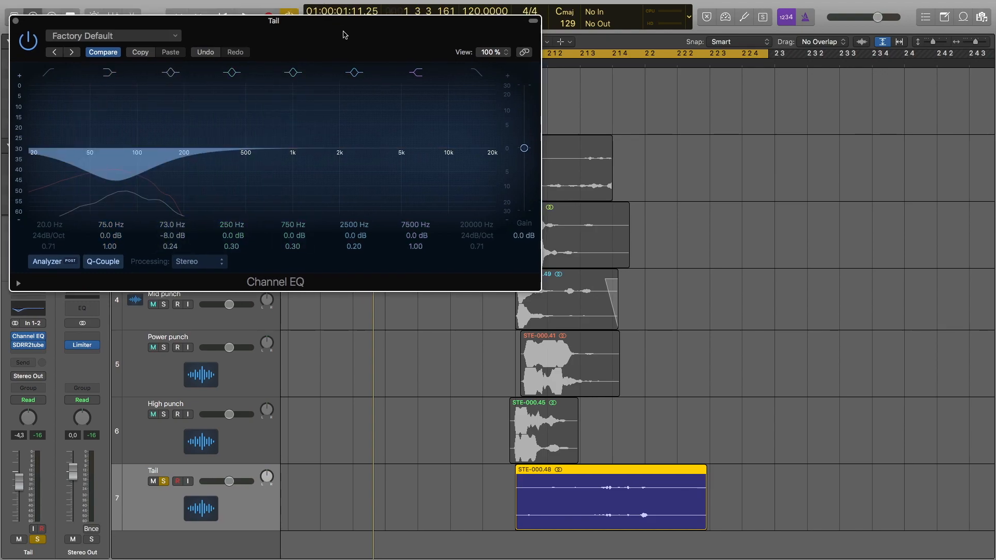
pyautogui.moveTo(345, 31); pyautogui.dragTo(339, 50)
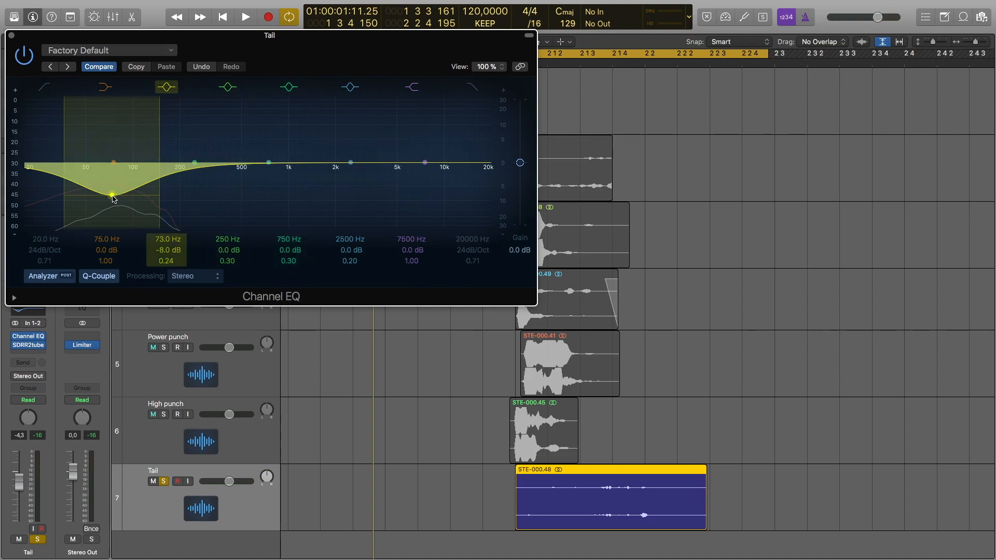
pyautogui.moveTo(118, 196)
pyautogui.mouseDown()
pyautogui.moveTo(127, 202)
pyautogui.moveTo(115, 218)
pyautogui.moveTo(116, 154)
pyautogui.moveTo(113, 204)
pyautogui.mouseUp()
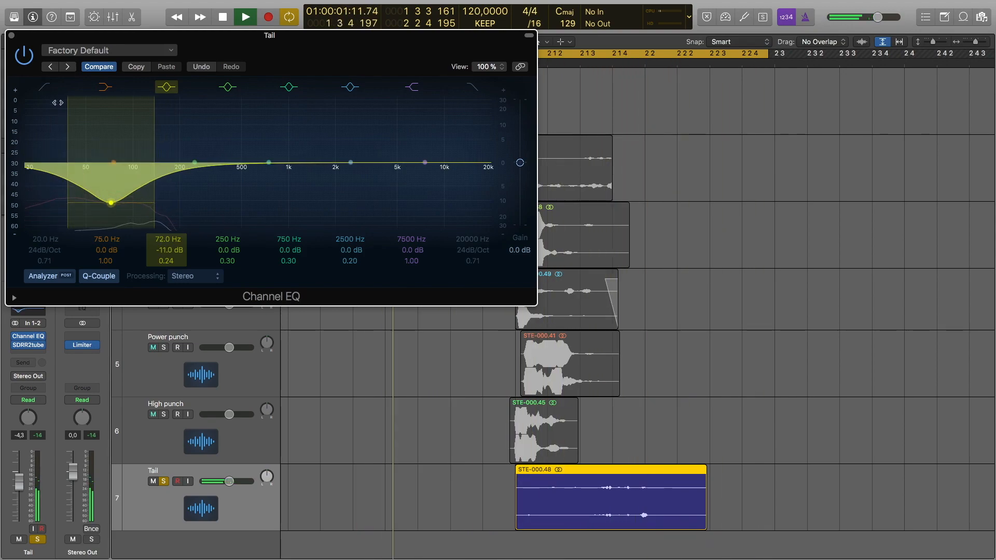
pyautogui.click(11, 35)
pyautogui.press('space')
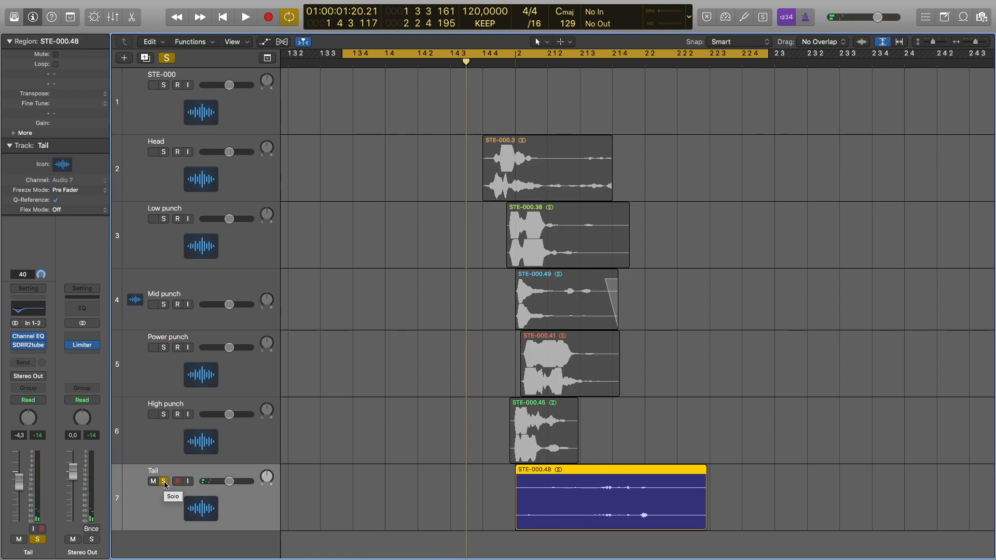
# Unsolo the Tail track and select the Low punch track
pyautogui.click(164, 482)
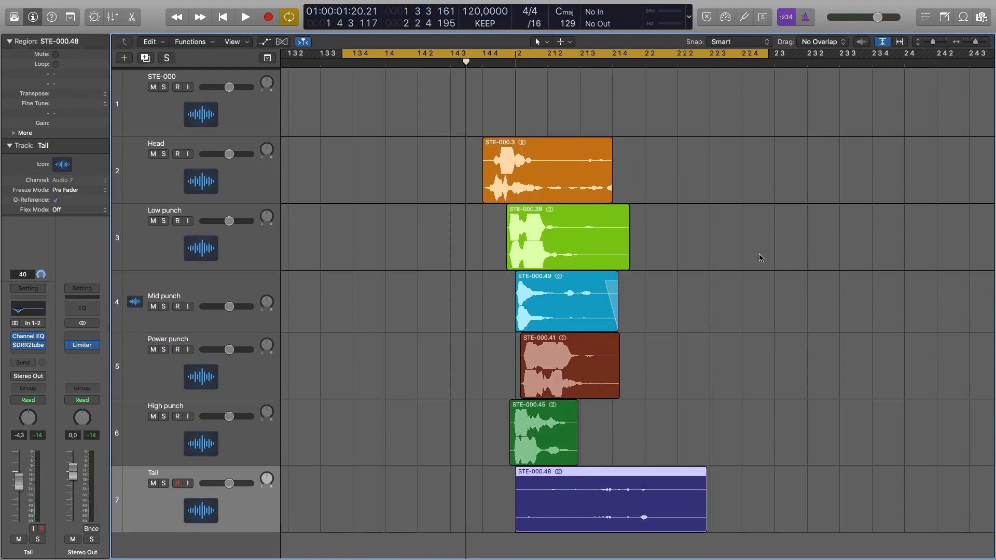
pyautogui.hscroll(-10, 477, 123)
pyautogui.hscroll(4, 486, 124)
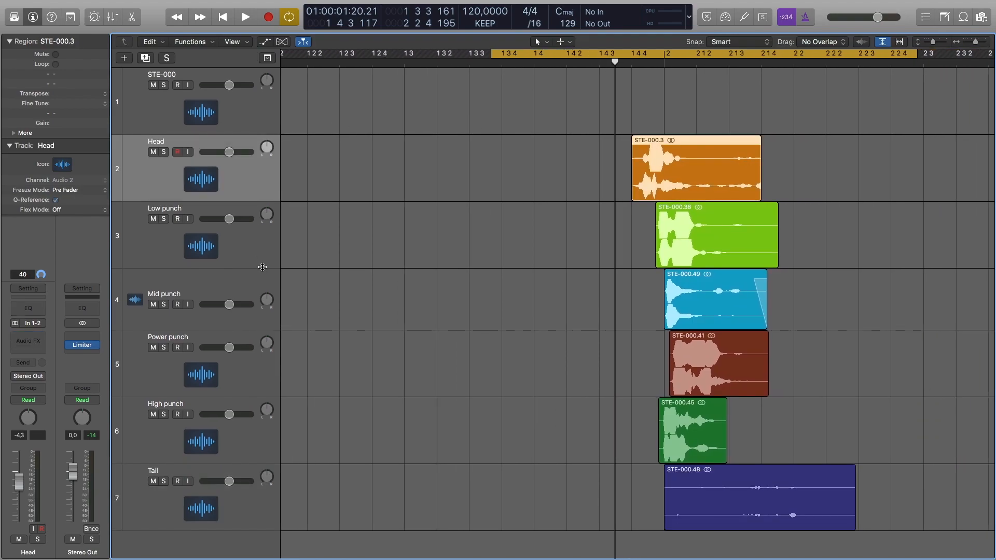
pyautogui.click(260, 251)
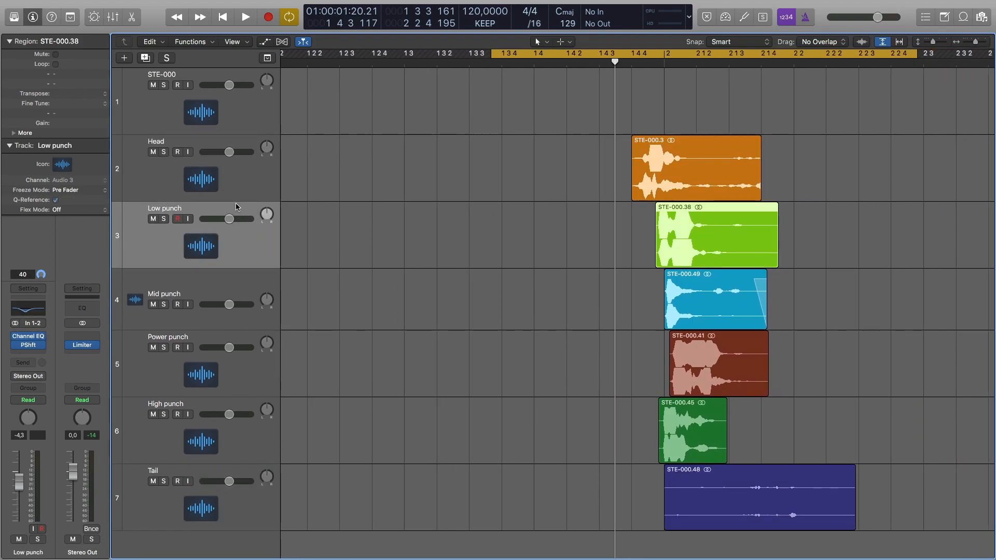
# Go through the Head, Power punch and High punch tracks and play the loop with all layers together
pyautogui.click(247, 183)
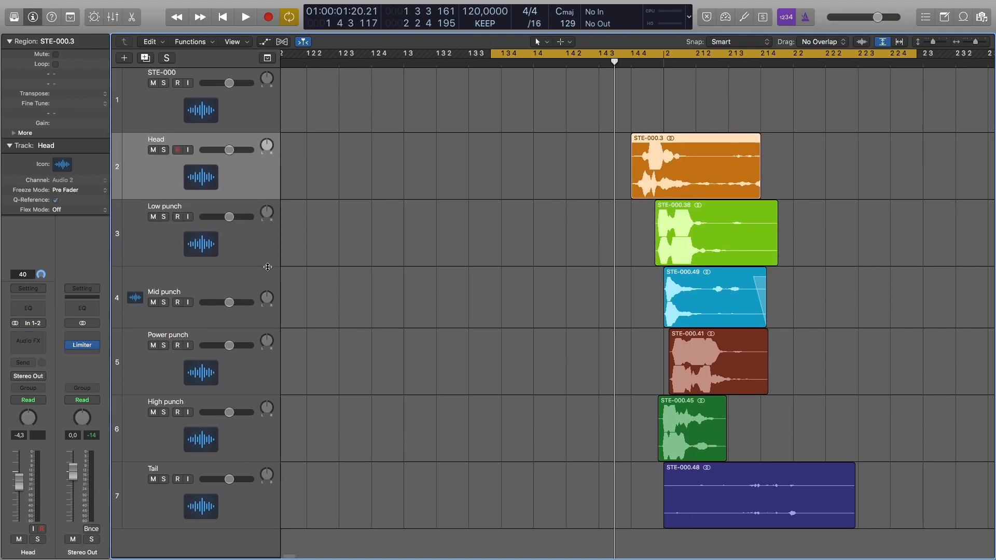
pyautogui.click(246, 277)
pyautogui.click(249, 385)
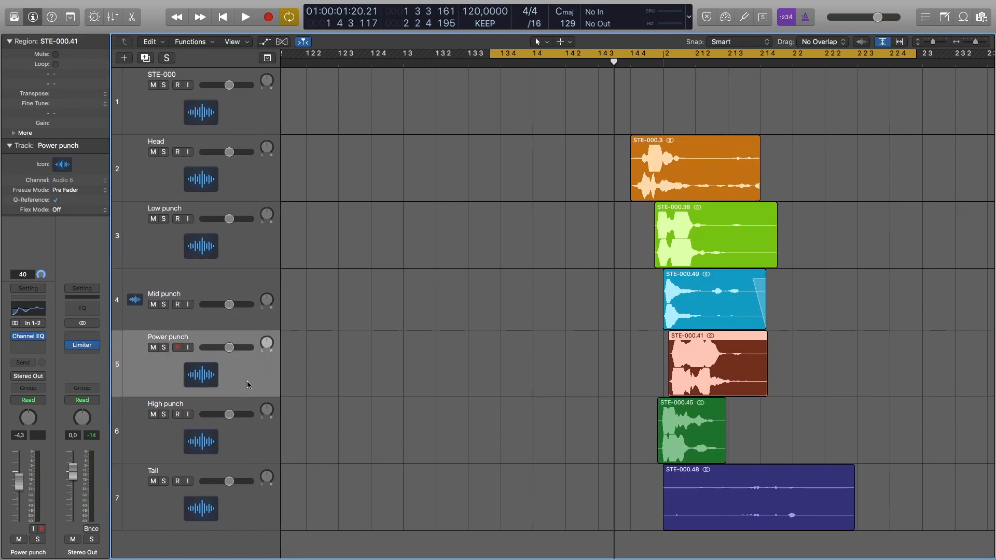
pyautogui.click(250, 431)
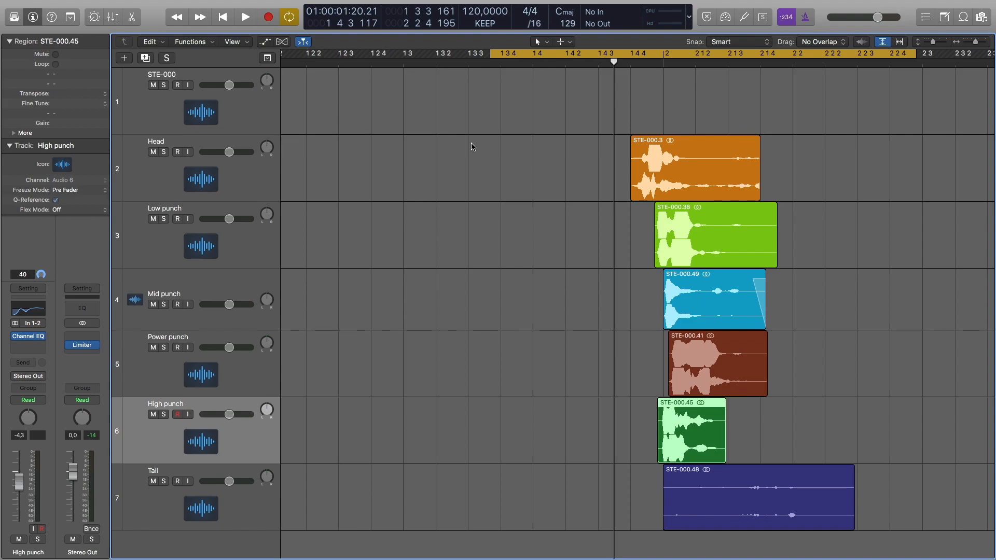
pyautogui.hscroll(4, 421, 138)
pyautogui.hscroll(-2, 420, 138)
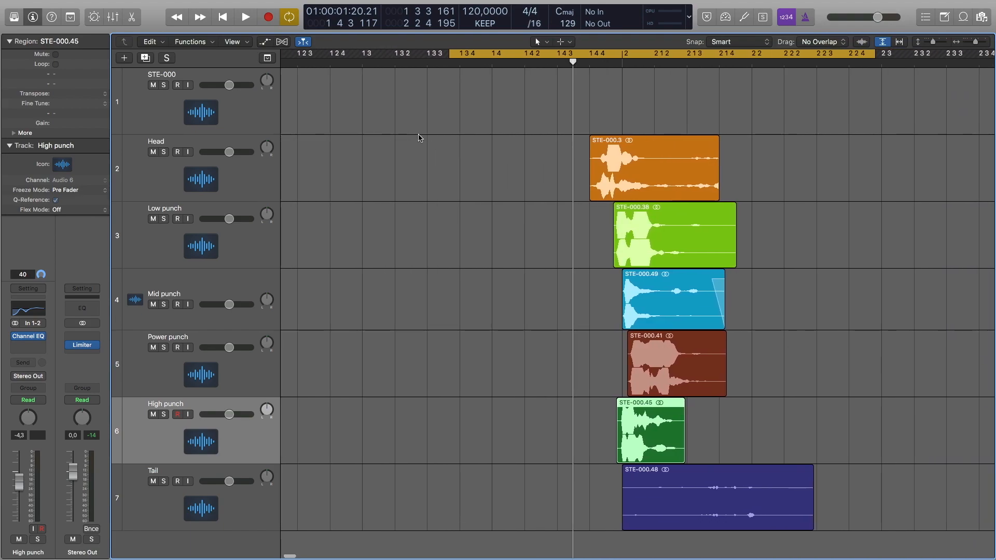
pyautogui.press('space')
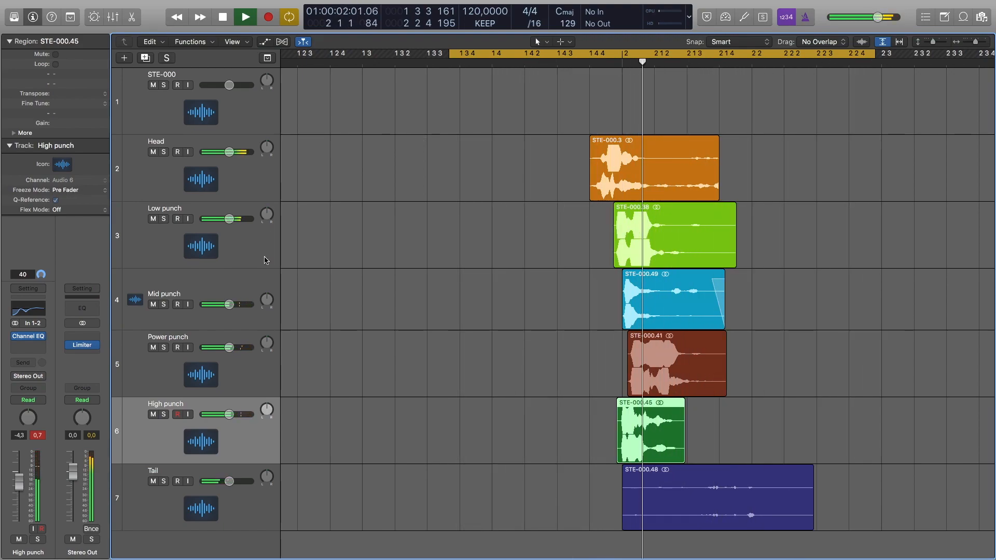
pyautogui.press('space')
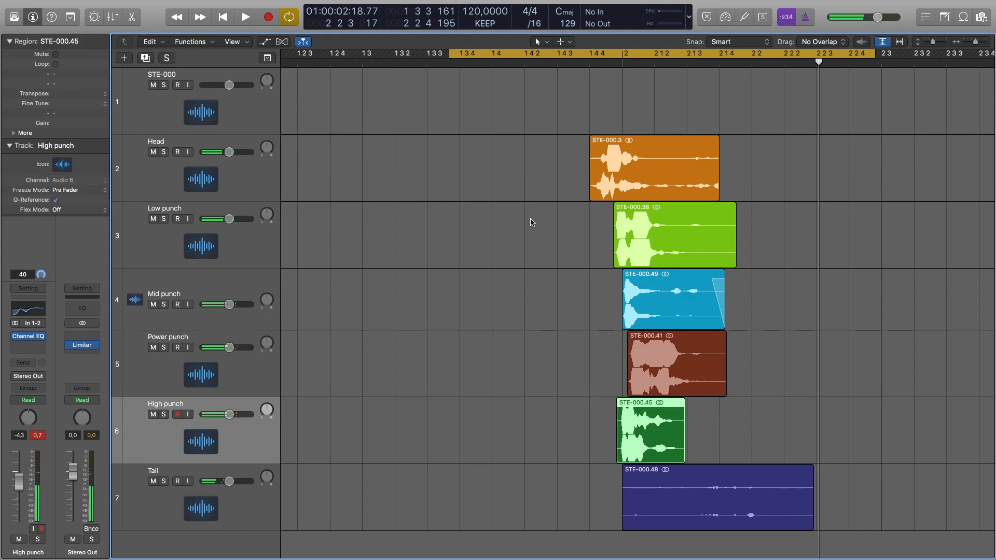
# Solo the Head track, audition it on its own in the loop, and unsolo it
pyautogui.click(240, 262)
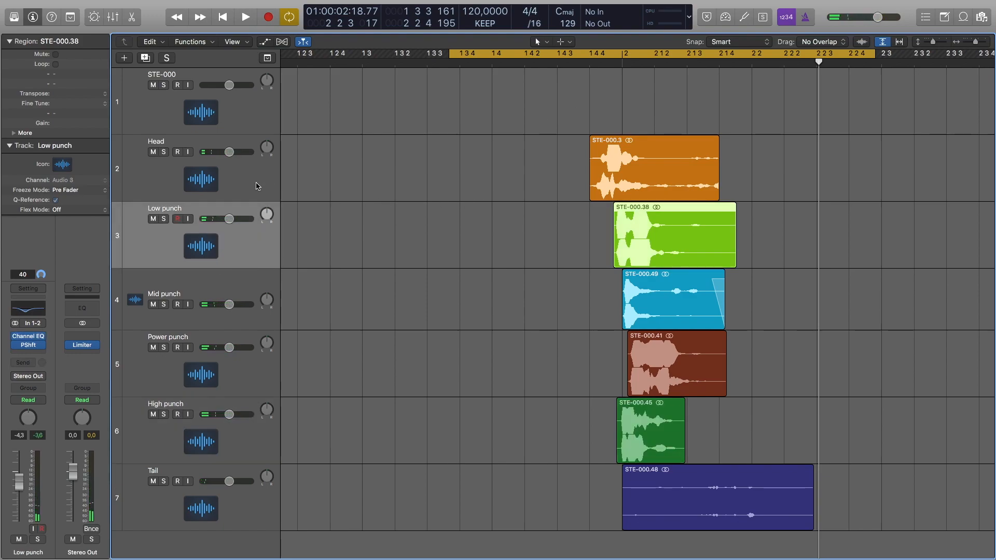
pyautogui.click(731, 155)
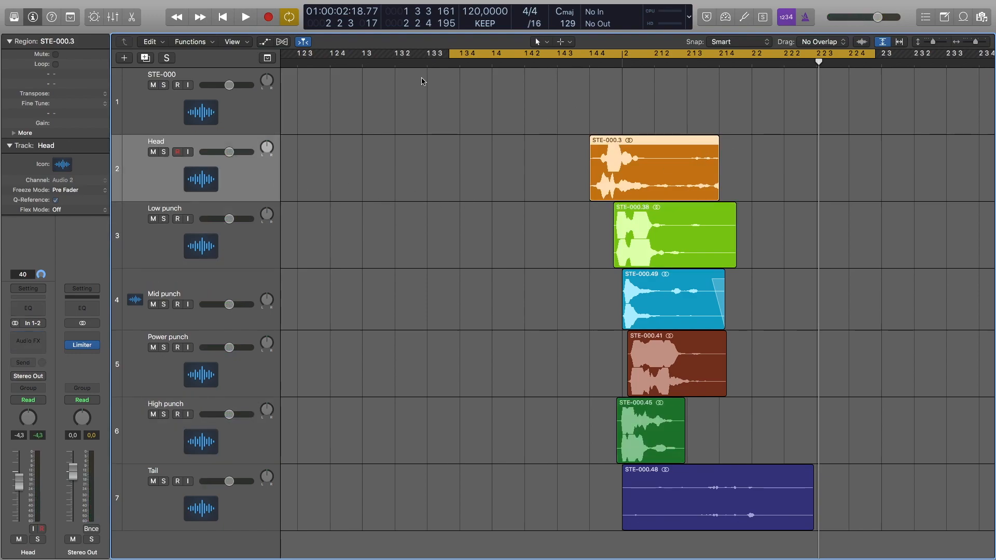
pyautogui.press('s')
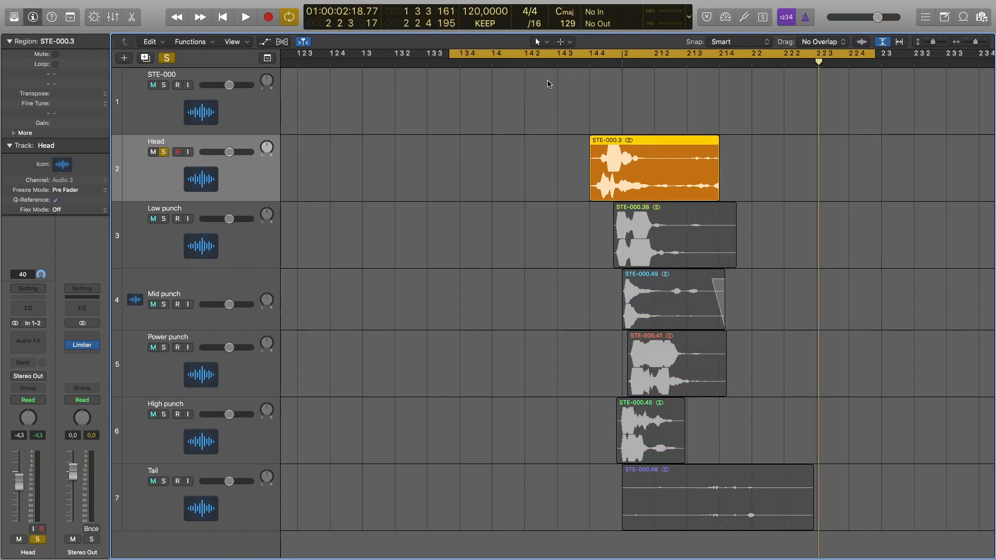
pyautogui.press('space')
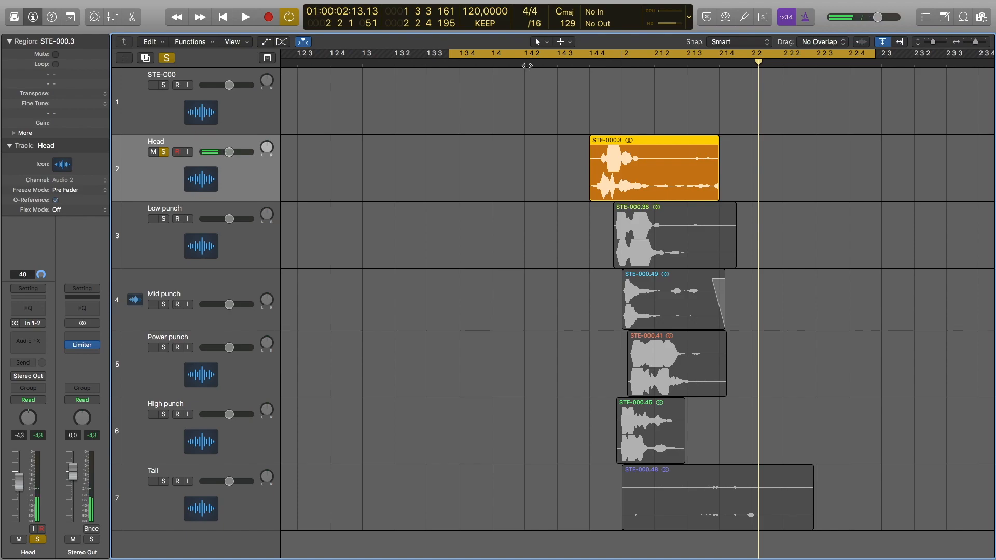
pyautogui.press('space')
pyautogui.press('space')
pyautogui.press('s')
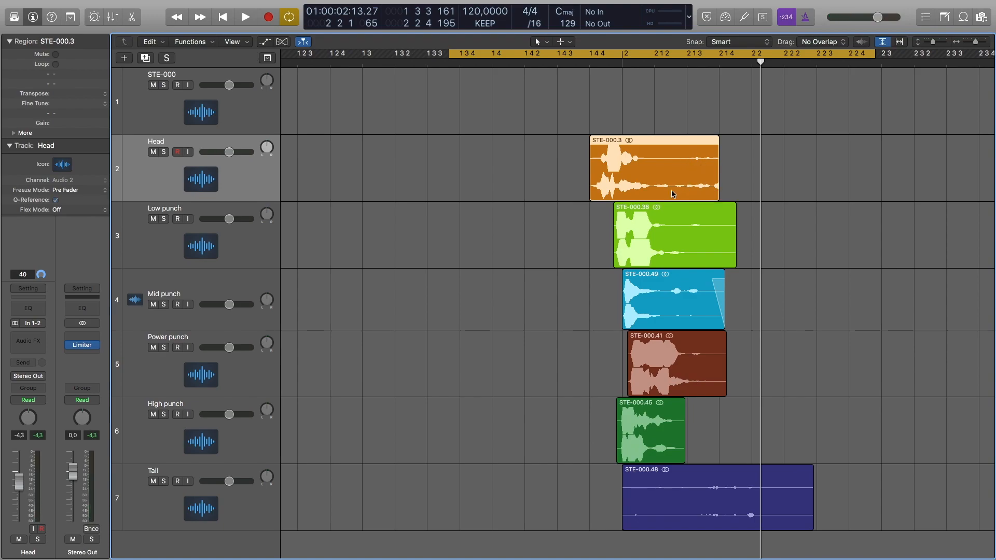
# Add a curved fade-out to the Head region, starting just before 2 1 2 and running to its end
pyautogui.press('t')
pyautogui.press('a')
pyautogui.moveTo(648, 155); pyautogui.dragTo(719, 157)
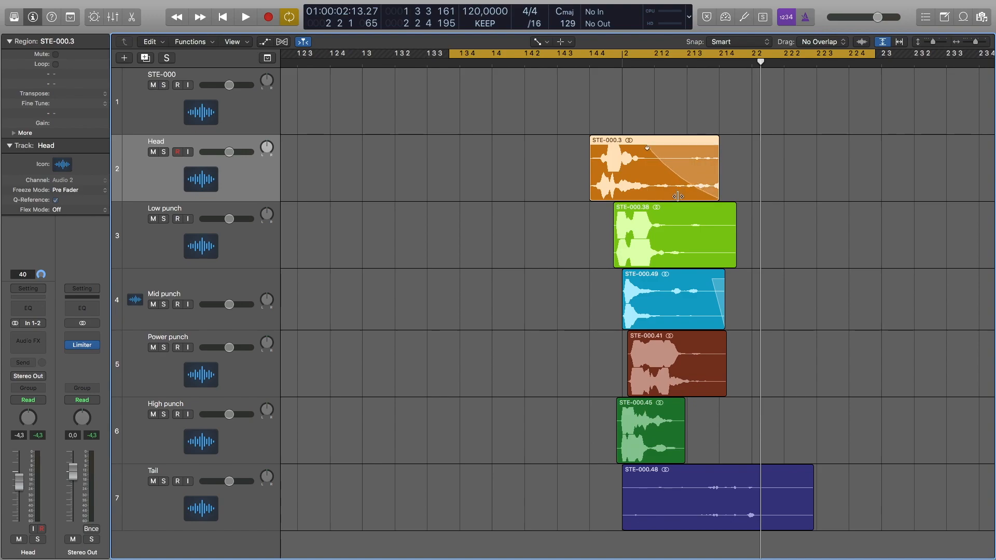
pyautogui.press('t')
pyautogui.press('t')
# Play the loop with all layers to audition the Head's fade-out, replaying it from the start of the cycle range
pyautogui.press('space')
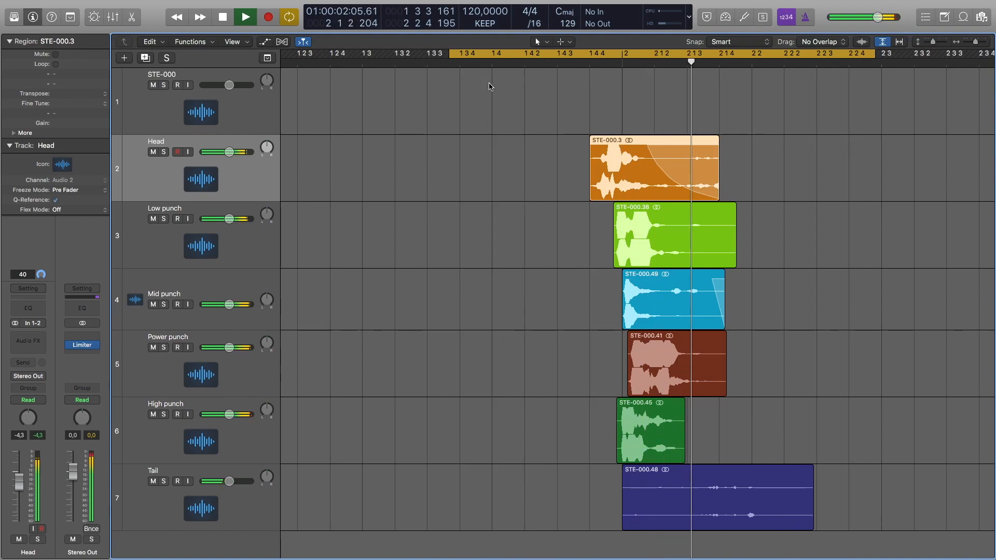
pyautogui.press('space')
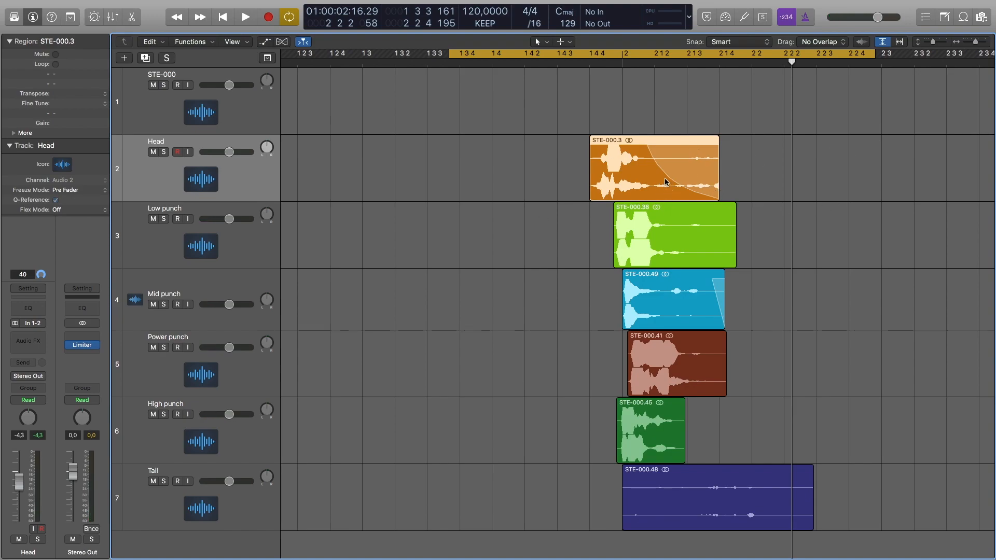
pyautogui.click(447, 66)
pyautogui.press('space')
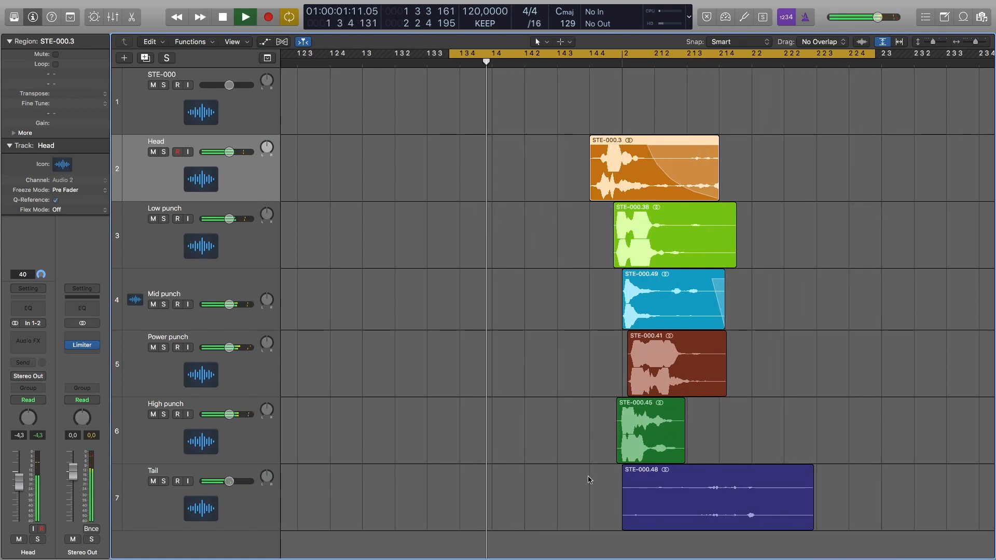
pyautogui.press('space')
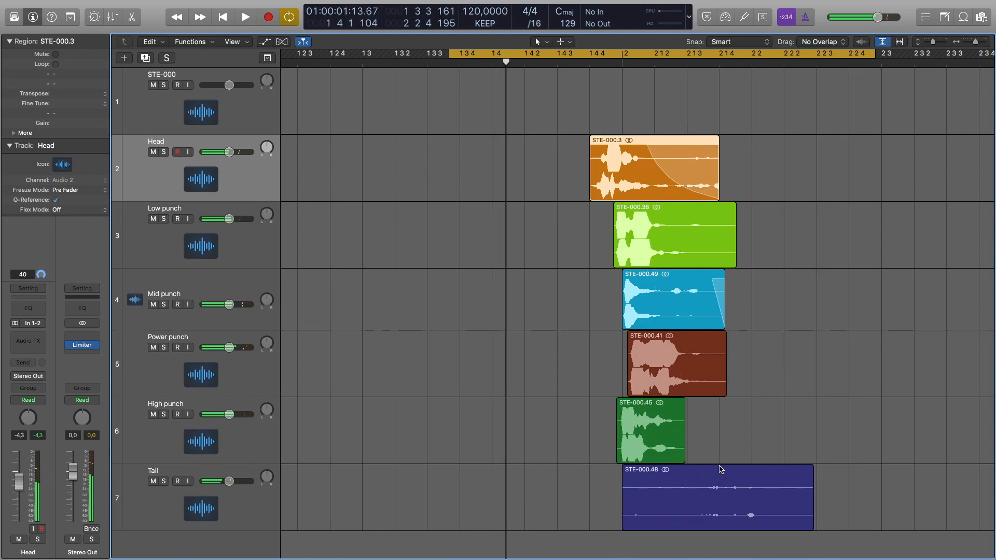
# Split the Tail region just before 2 2, move its end piece past 2 2 3, and shift the main piece slightly later
pyautogui.press('super+Left')
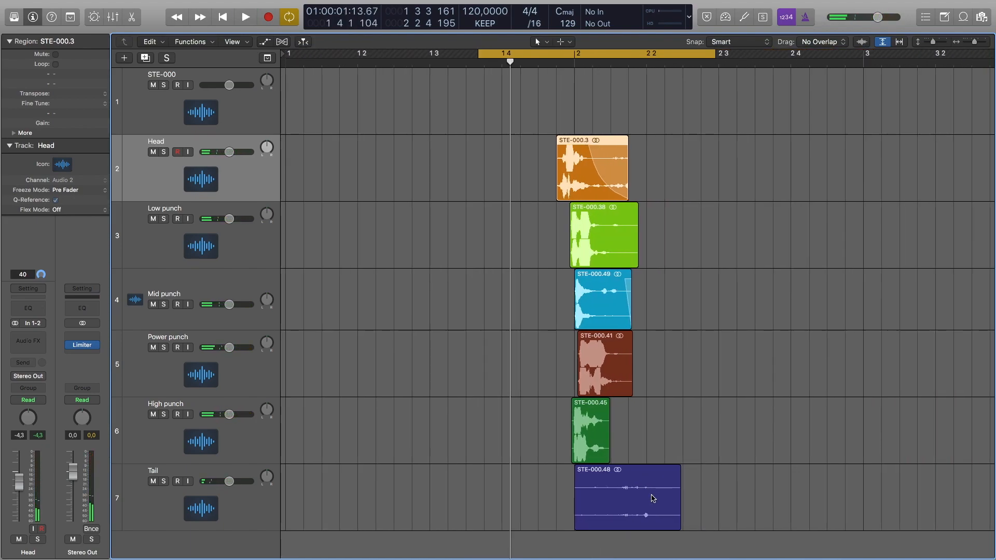
pyautogui.press('super+Right')
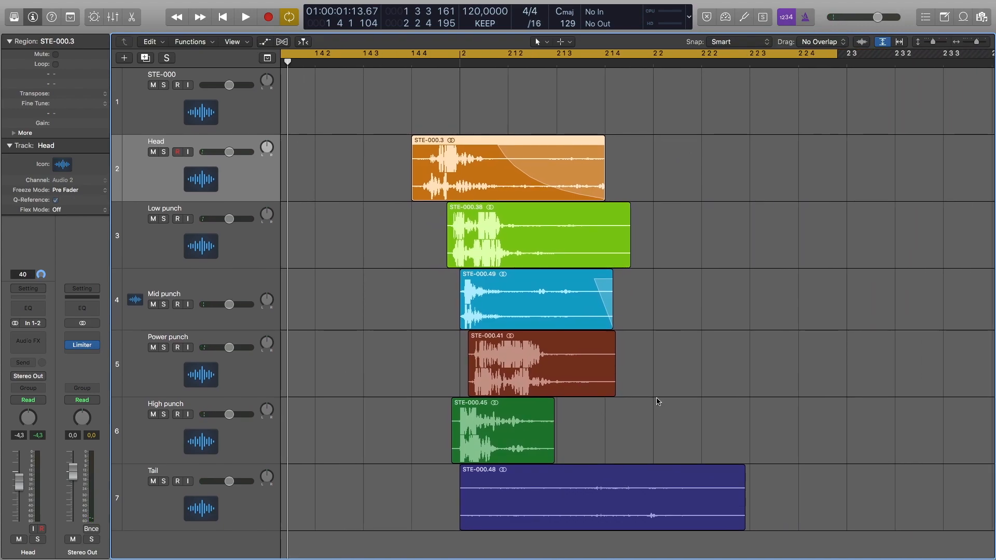
pyautogui.press('t')
pyautogui.press('i')
pyautogui.click(650, 511)
pyautogui.press('t')
pyautogui.press('t')
pyautogui.moveTo(676, 498); pyautogui.dragTo(792, 506)
pyautogui.moveTo(503, 516); pyautogui.dragTo(543, 515)
# Mute the detached end piece of the Tail region and play the mix
pyautogui.click(808, 483)
pyautogui.rightClick(808, 483)
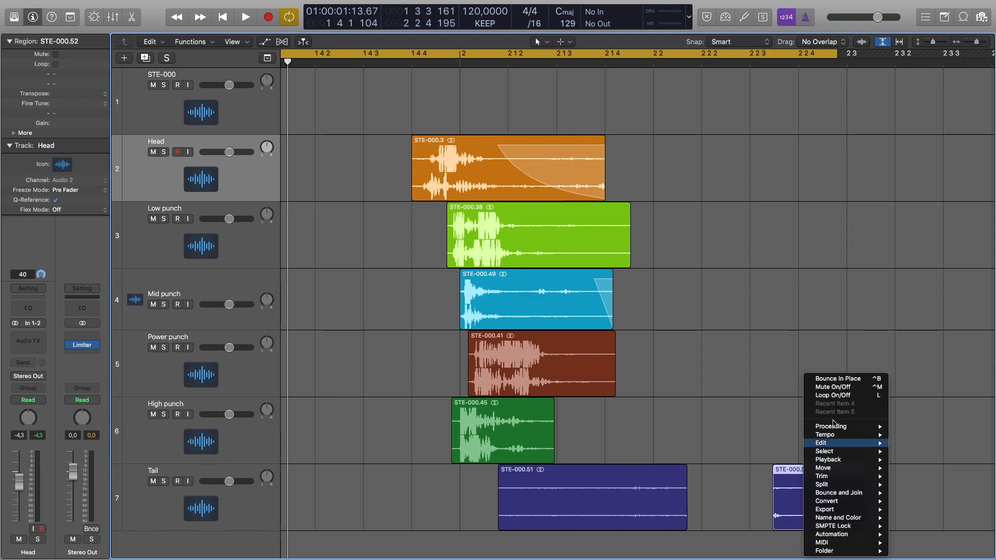
pyautogui.click(838, 387)
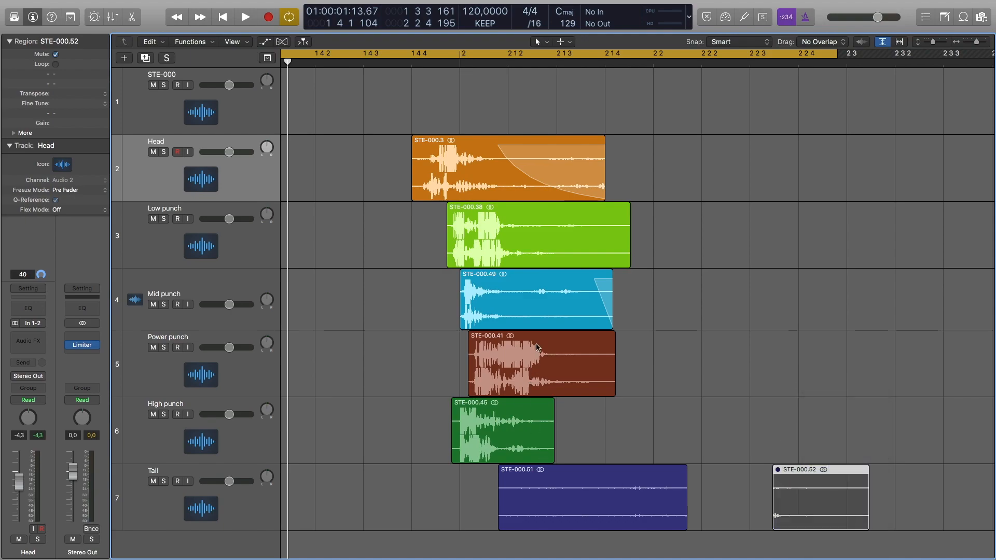
pyautogui.press('super+Left')
pyautogui.press('space')
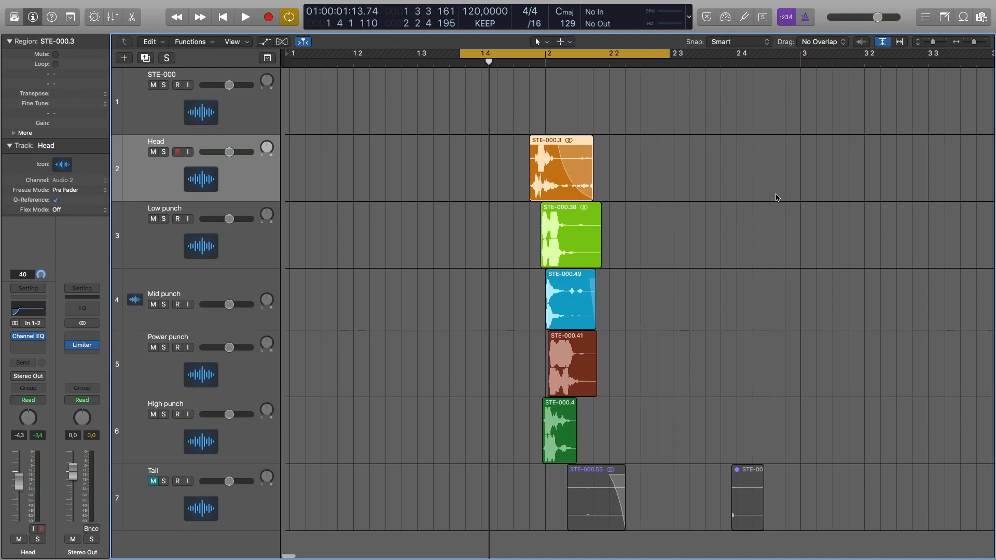
pyautogui.hscroll(3, 710, 245)
pyautogui.hscroll(-3, 710, 245)
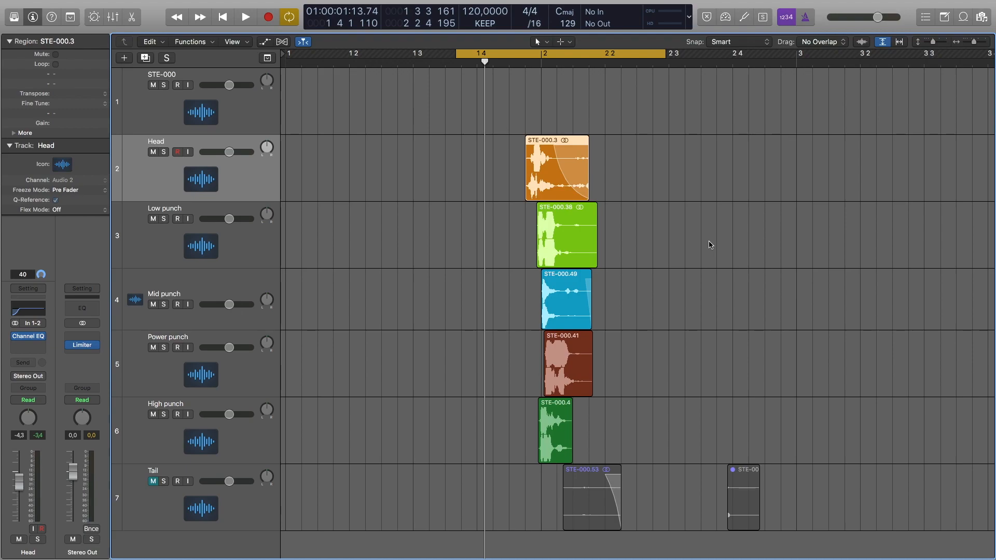
pyautogui.hscroll(3, 710, 244)
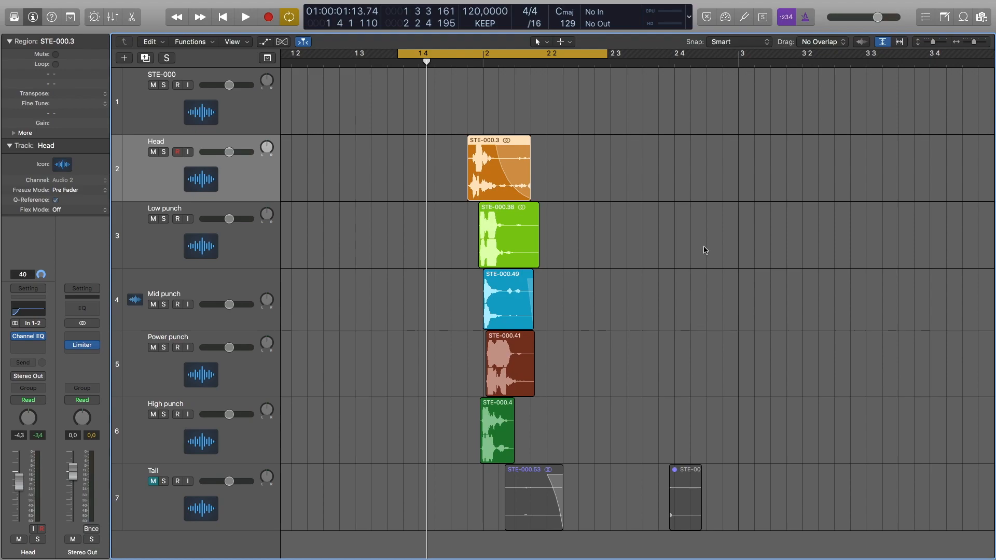
pyautogui.hscroll(-3, 663, 305)
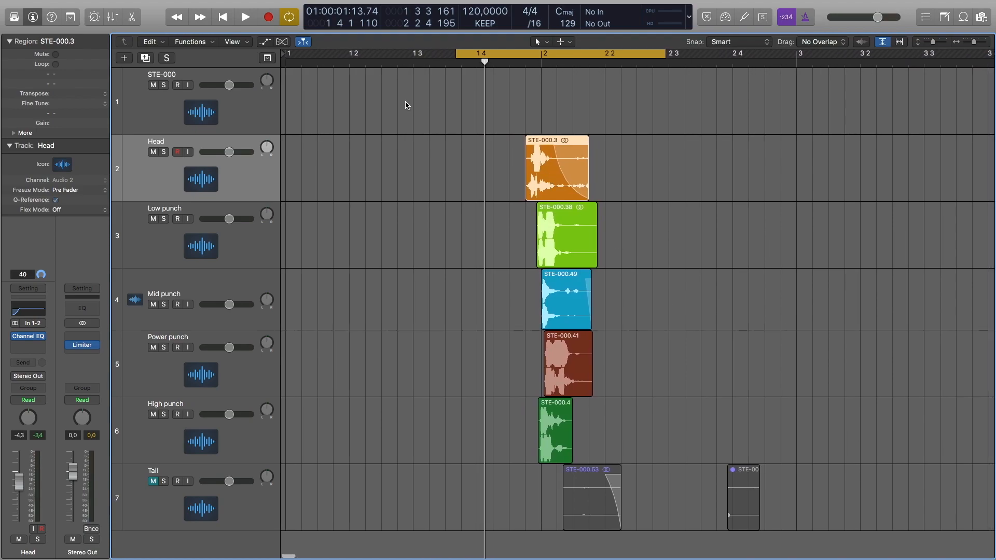